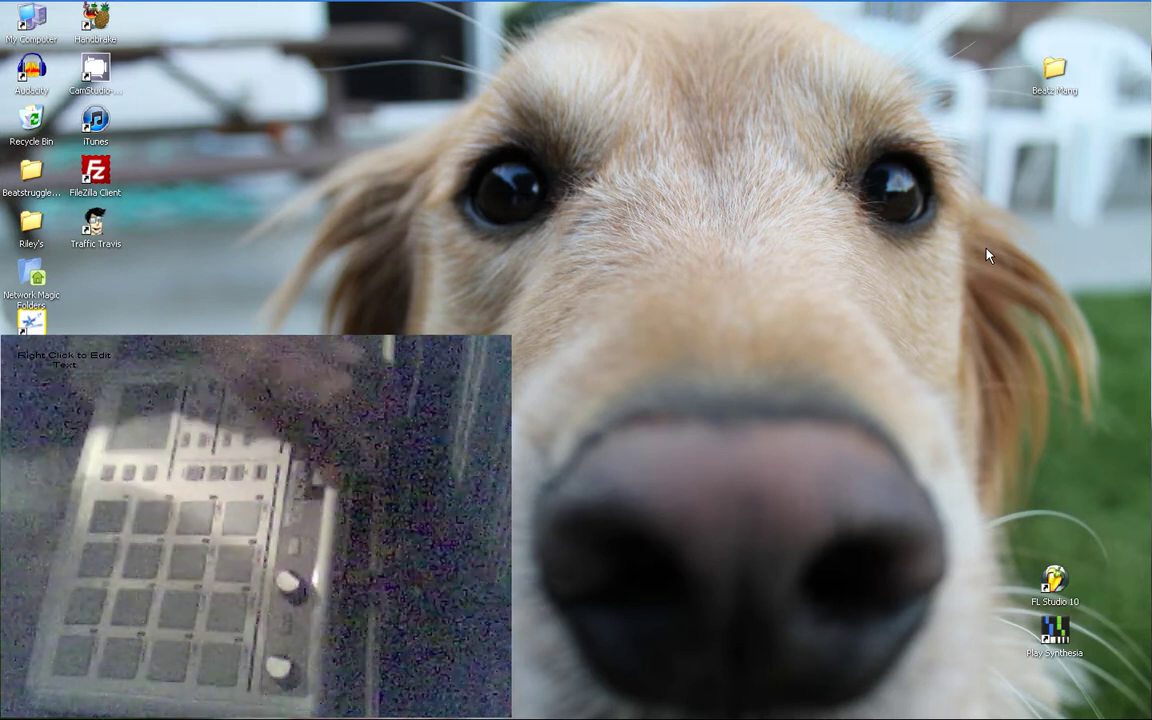
Launch FL Studio 10 from its desktop shortcut
{"action": "left_click", "coordinate": [1062, 582]}
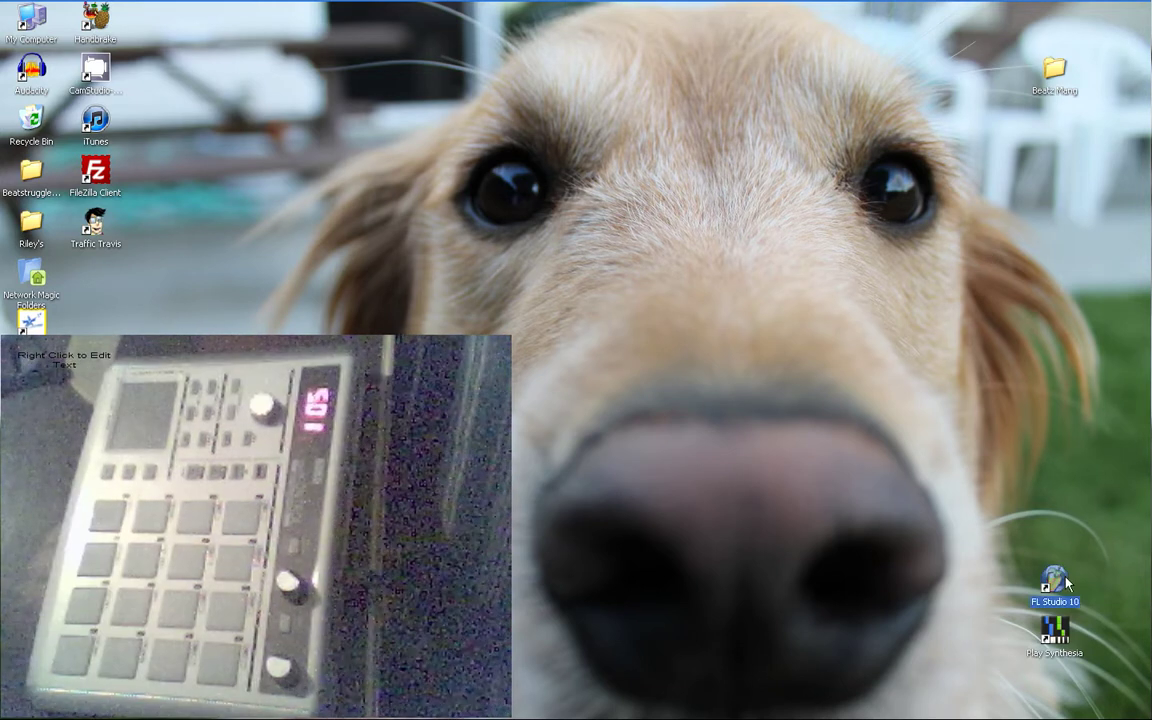
{"action": "double_click", "coordinate": [1062, 582]}
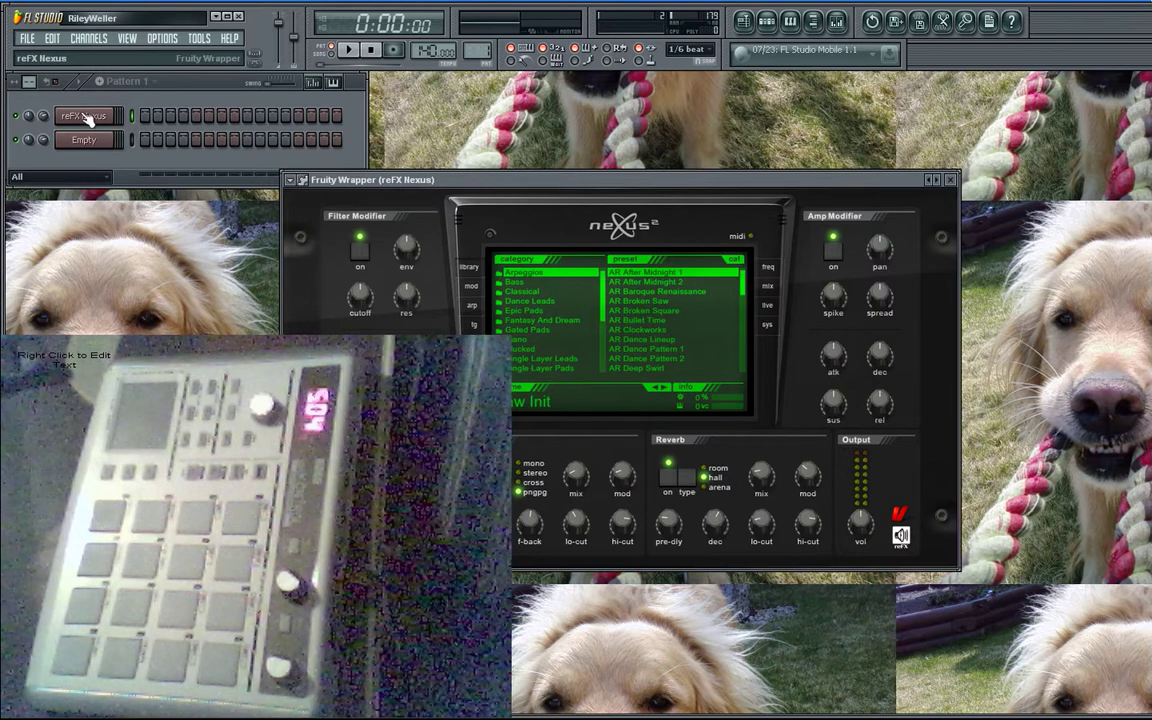
Load the PN Power Grand preset from Nexus's Piano category
{"action": "left_click_drag", "start_coordinate": [527, 180], "coordinate": [683, 102]}
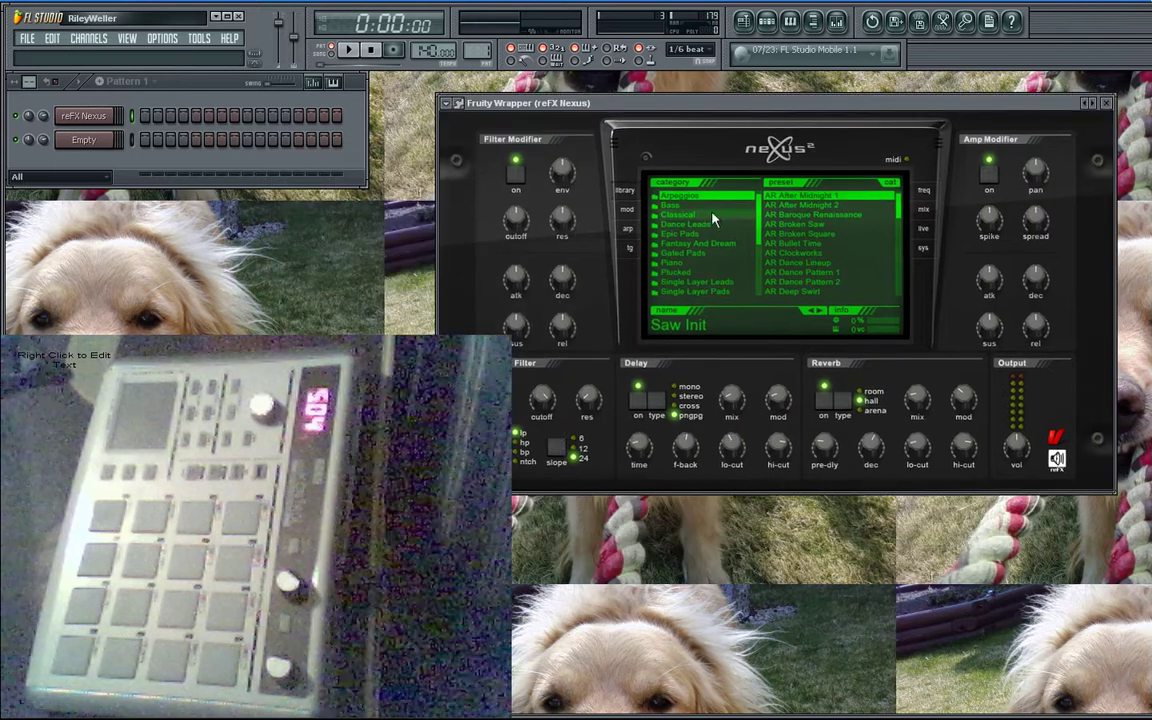
{"action": "left_click", "coordinate": [713, 216]}
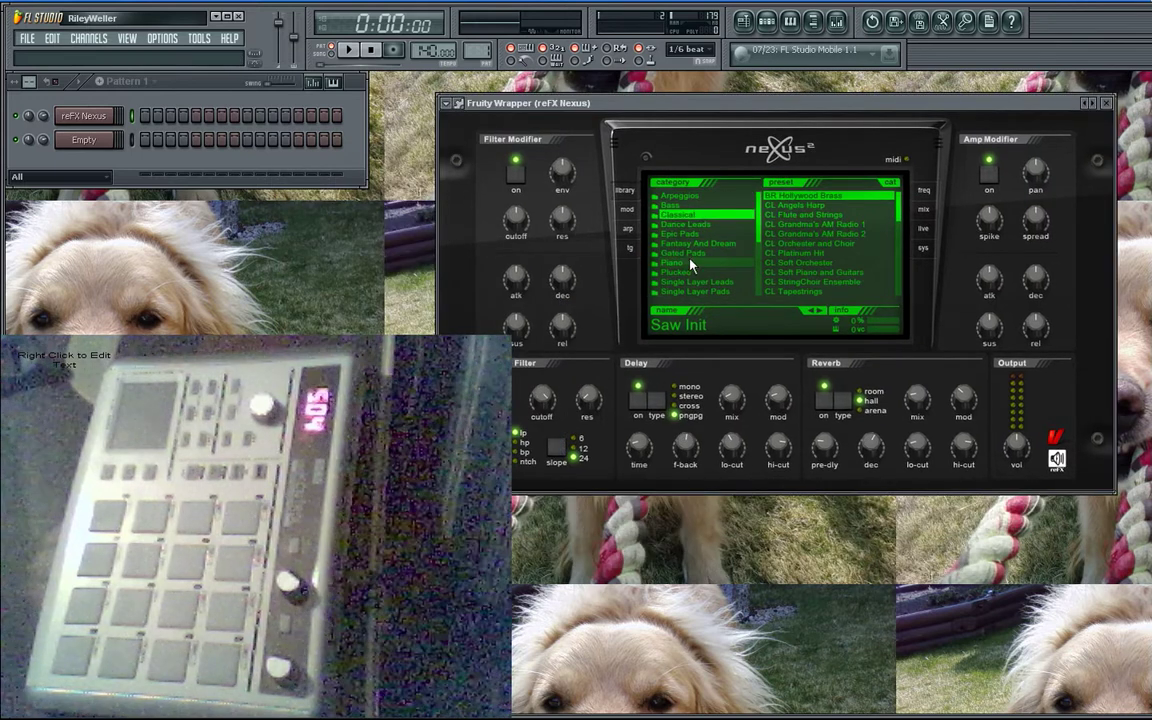
{"action": "left_click", "coordinate": [690, 263]}
{"action": "scroll", "coordinate": [805, 257], "scroll_direction": "down", "scroll_amount": 5}
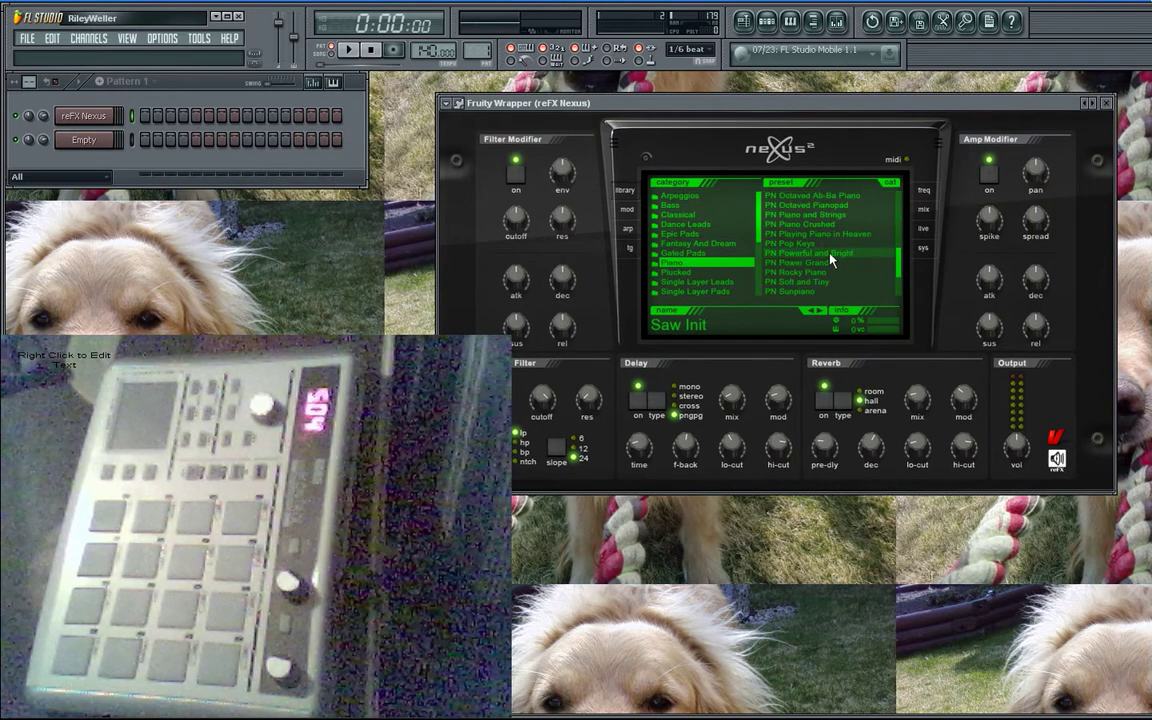
{"action": "left_click", "coordinate": [830, 262]}
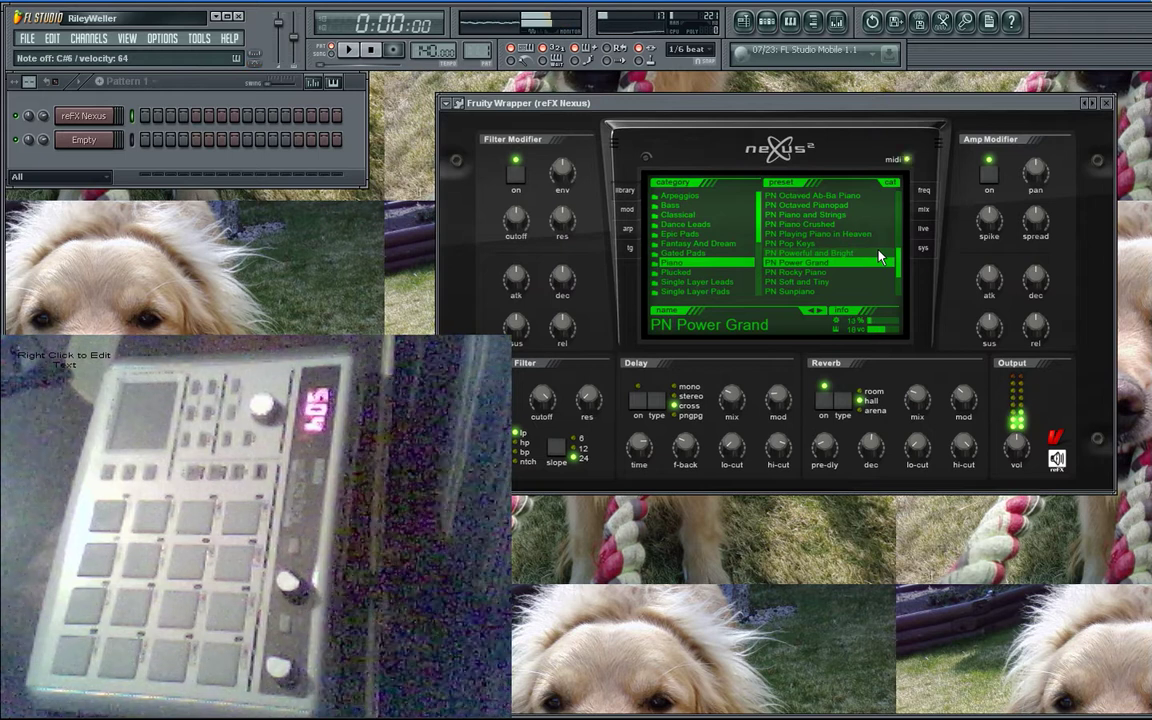
Record a 10-note controller melody into Pattern 1 and view it in the piano roll
{"action": "key", "text": "r"}
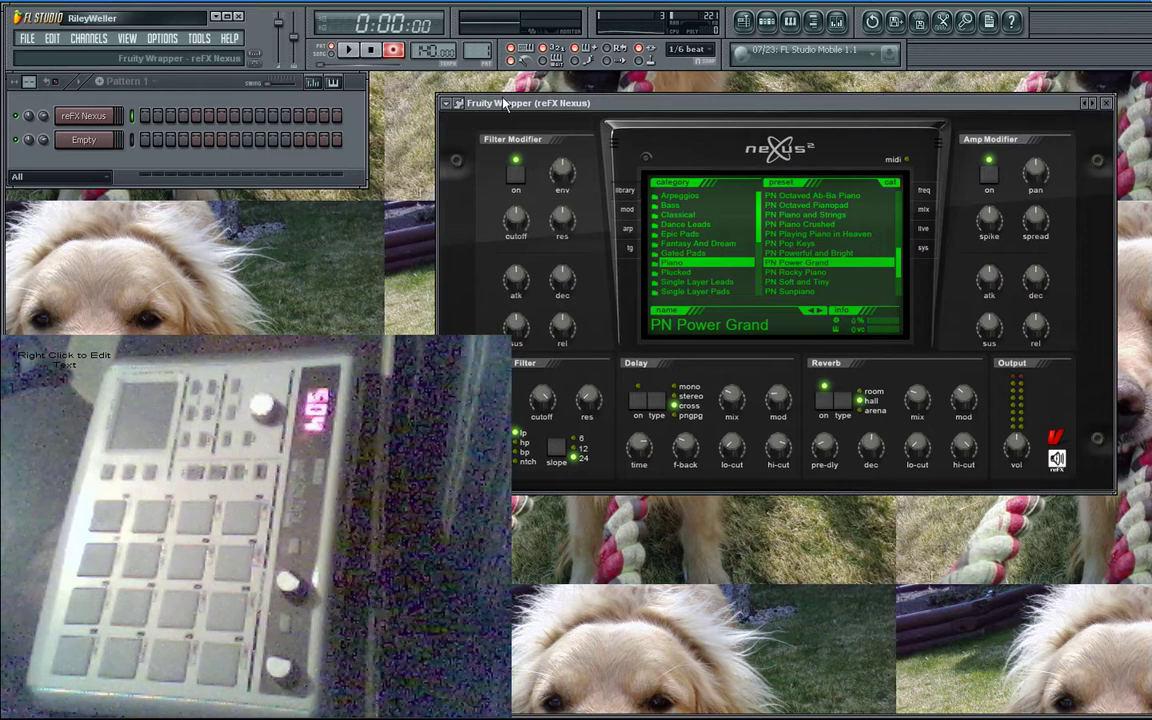
{"action": "key", "text": "space"}
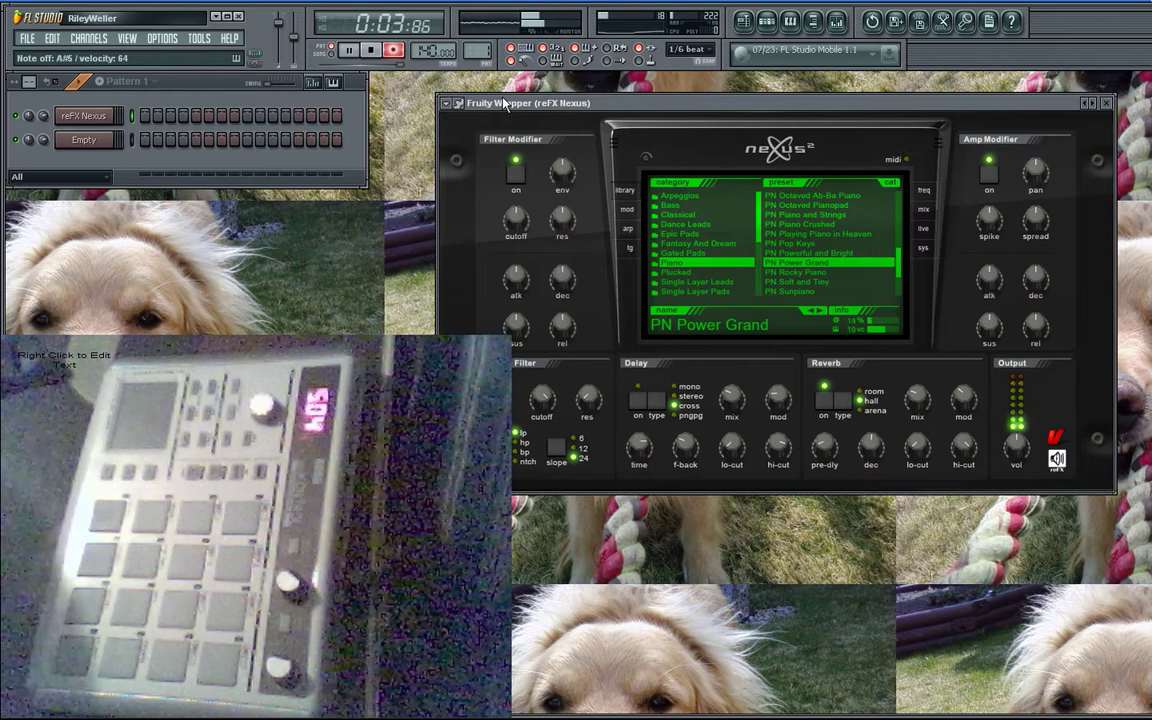
{"action": "key", "text": "space"}
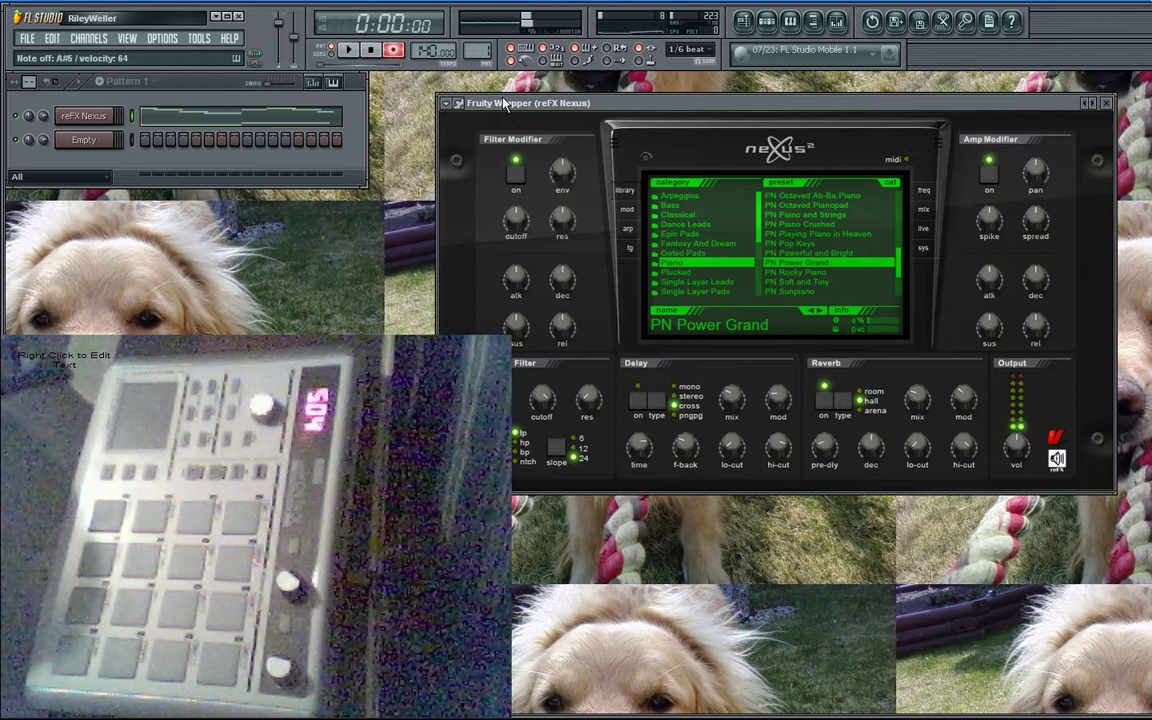
{"action": "left_click", "coordinate": [278, 124]}
Shorten the A#5 note and raise two notes to F#6 and D#6
{"action": "left_click_drag", "start_coordinate": [380, 102], "coordinate": [800, 107]}
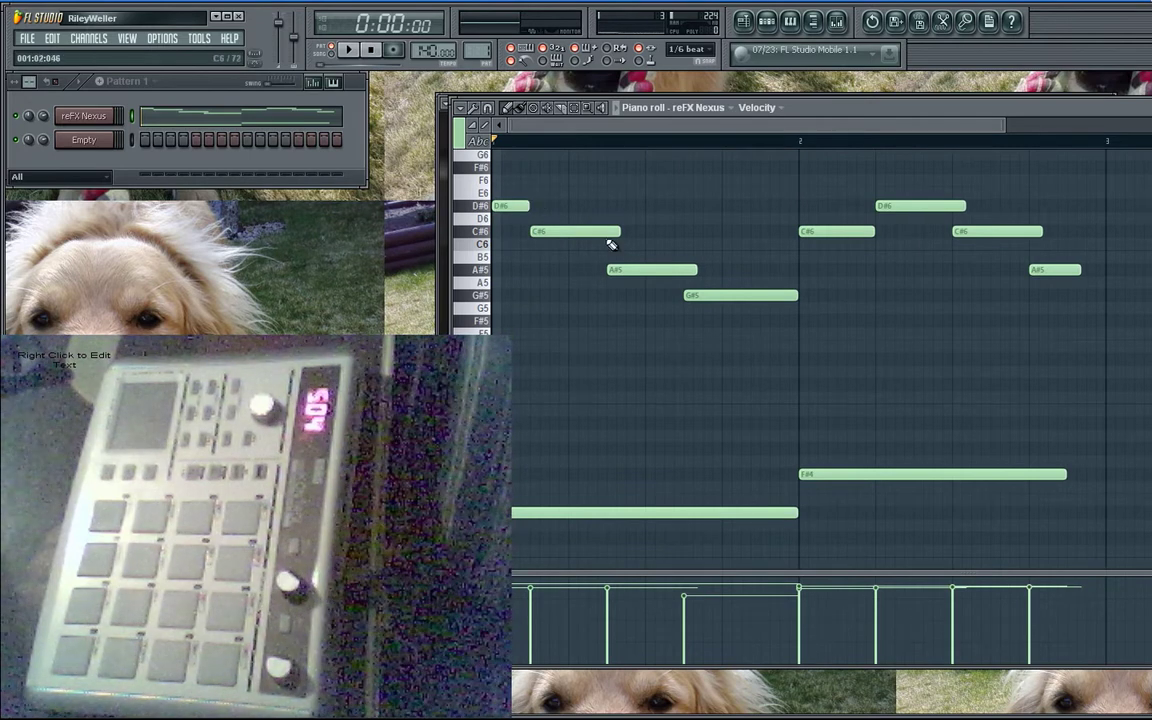
{"action": "left_click_drag", "start_coordinate": [696, 270], "coordinate": [681, 277]}
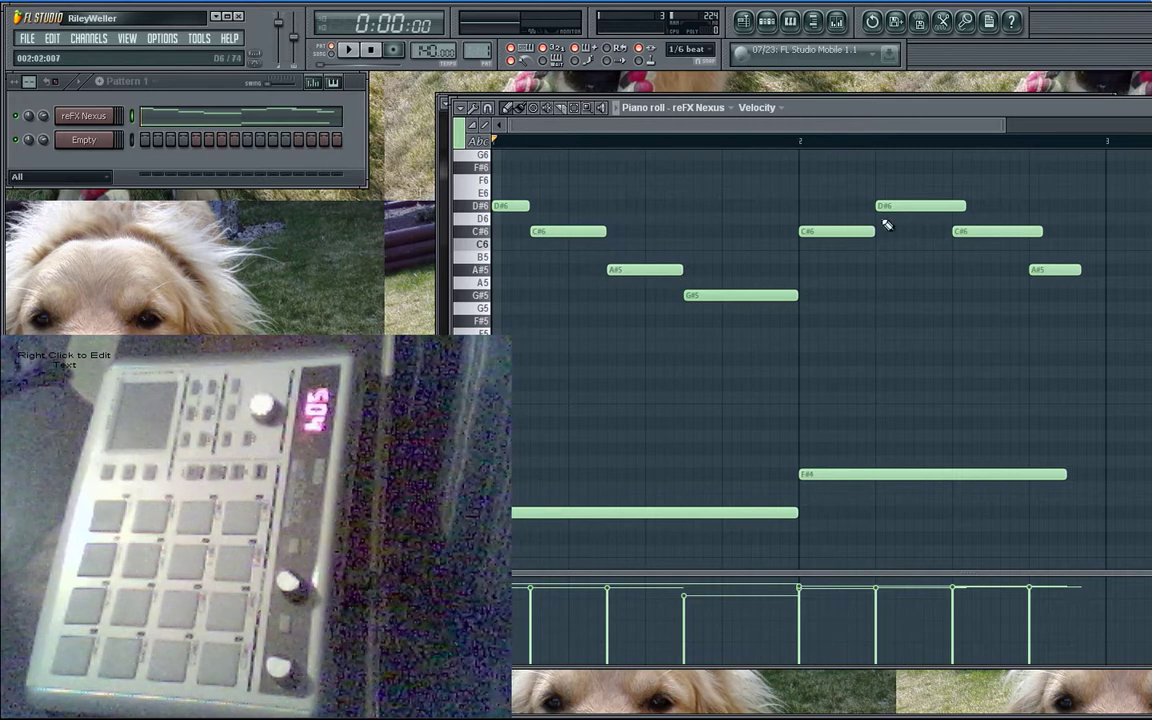
{"action": "left_click_drag", "start_coordinate": [990, 228], "coordinate": [988, 167]}
{"action": "left_click_drag", "start_coordinate": [1065, 270], "coordinate": [1027, 170]}
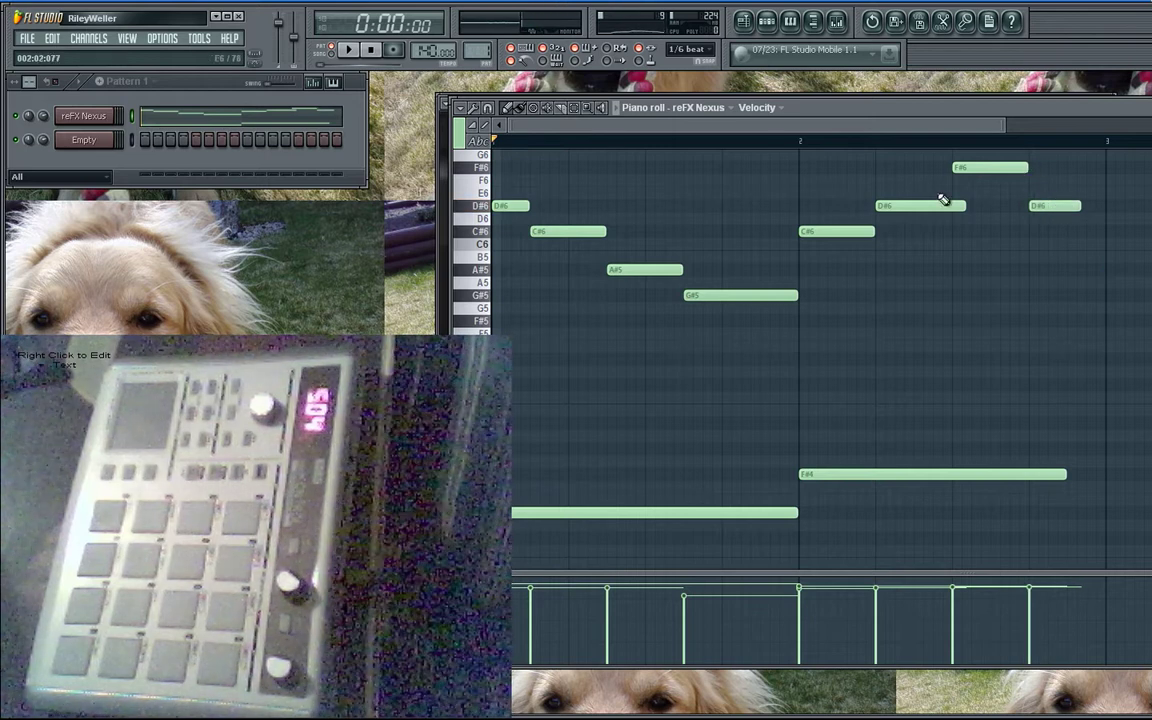
Adjust the D#6 note lengths, extend F#4 to bar 3, and play back the melody
{"action": "left_click_drag", "start_coordinate": [963, 206], "coordinate": [950, 207]}
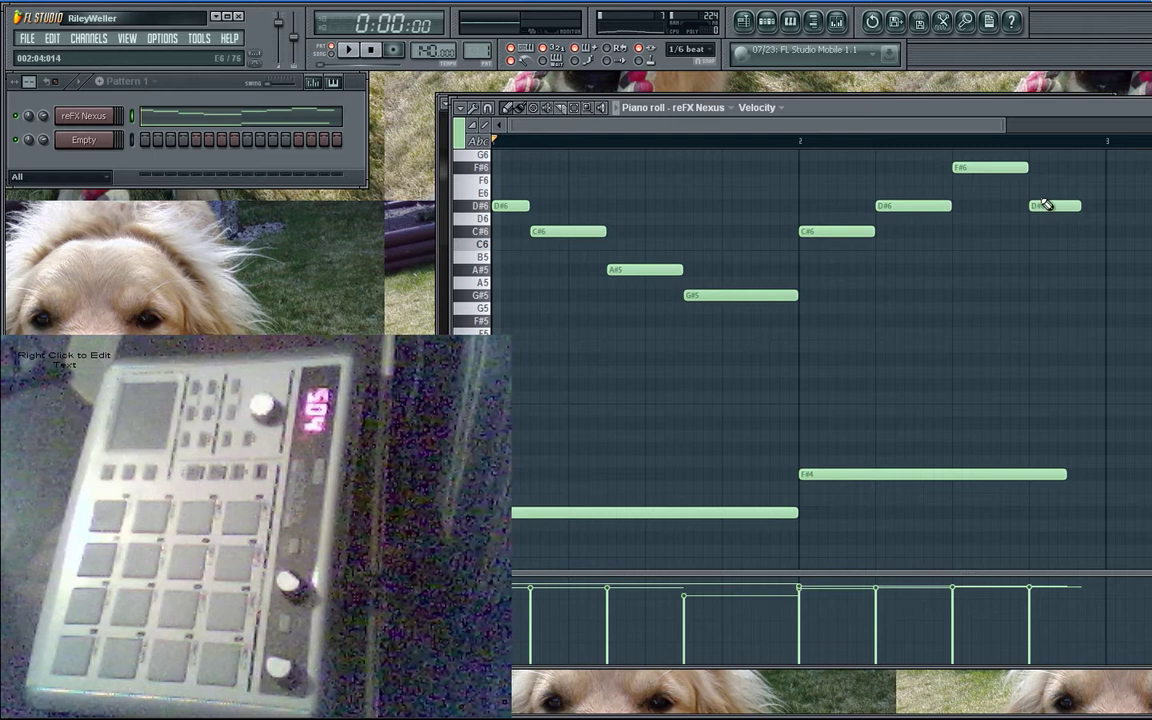
{"action": "left_click_drag", "start_coordinate": [1077, 204], "coordinate": [1103, 203]}
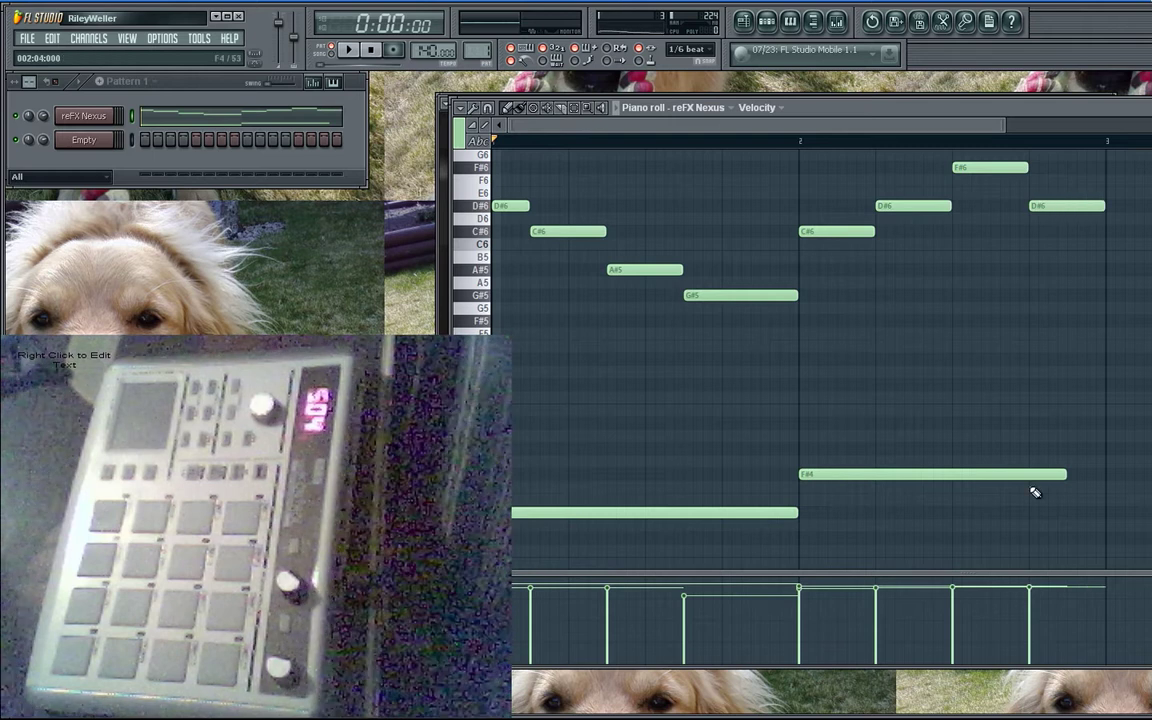
{"action": "left_click_drag", "start_coordinate": [1068, 476], "coordinate": [1103, 470]}
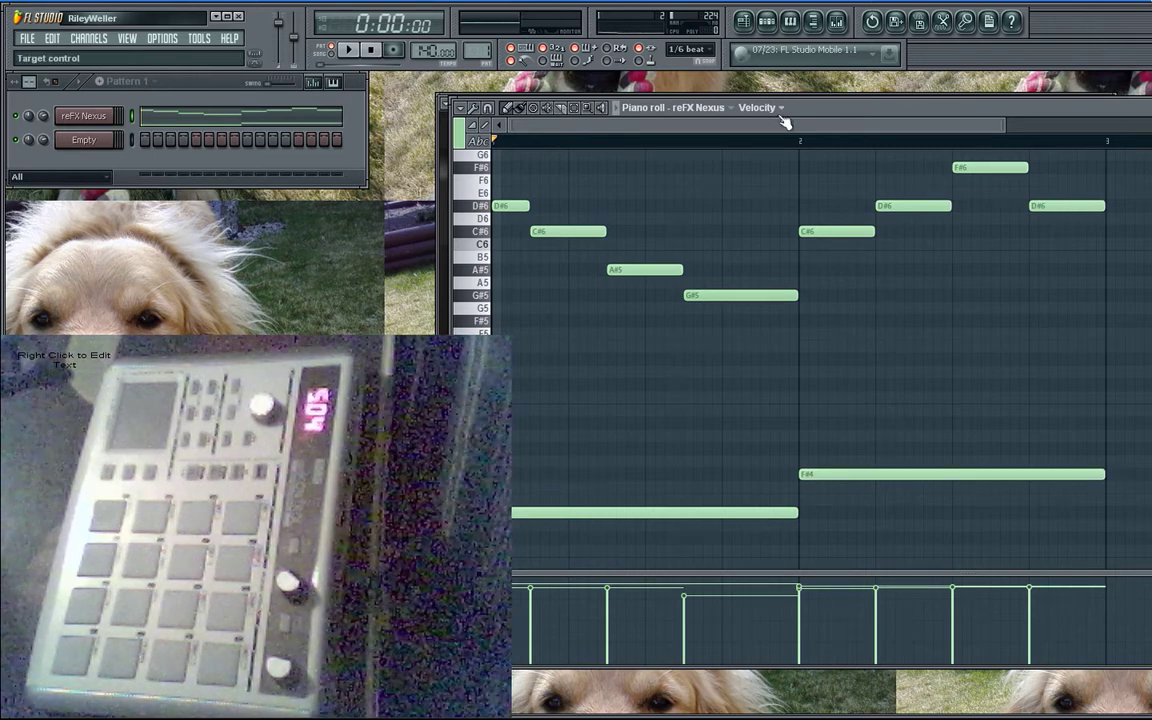
{"action": "key", "text": "space"}
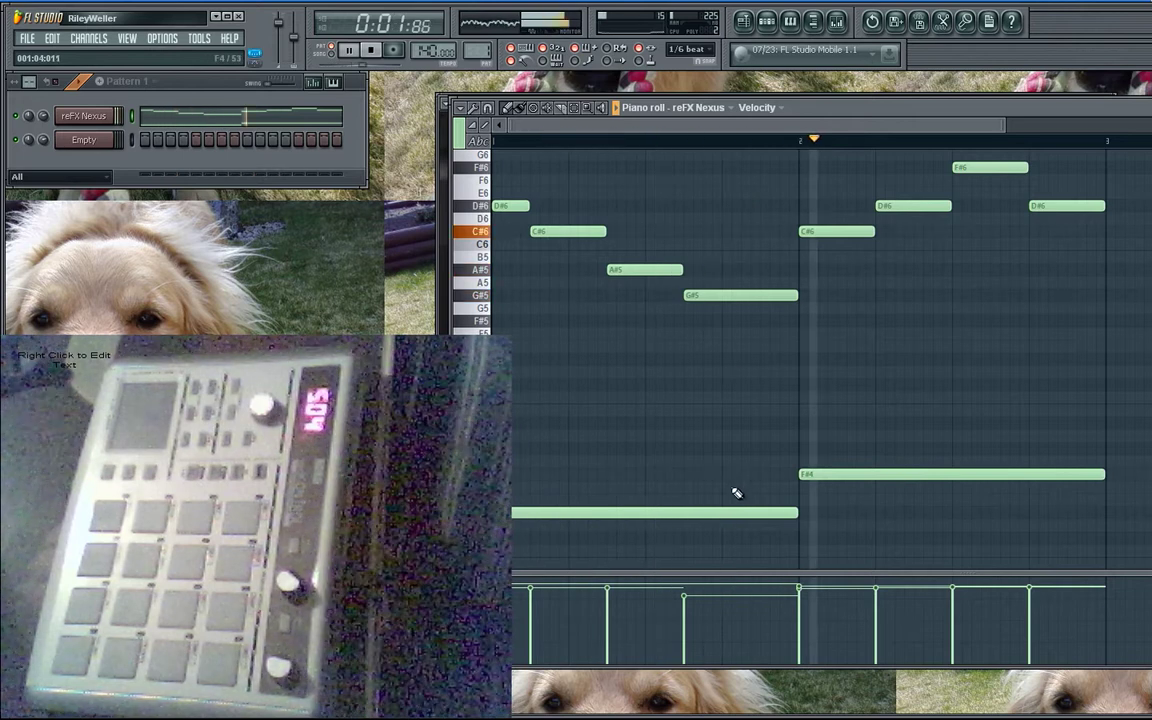
{"action": "key", "text": "space"}
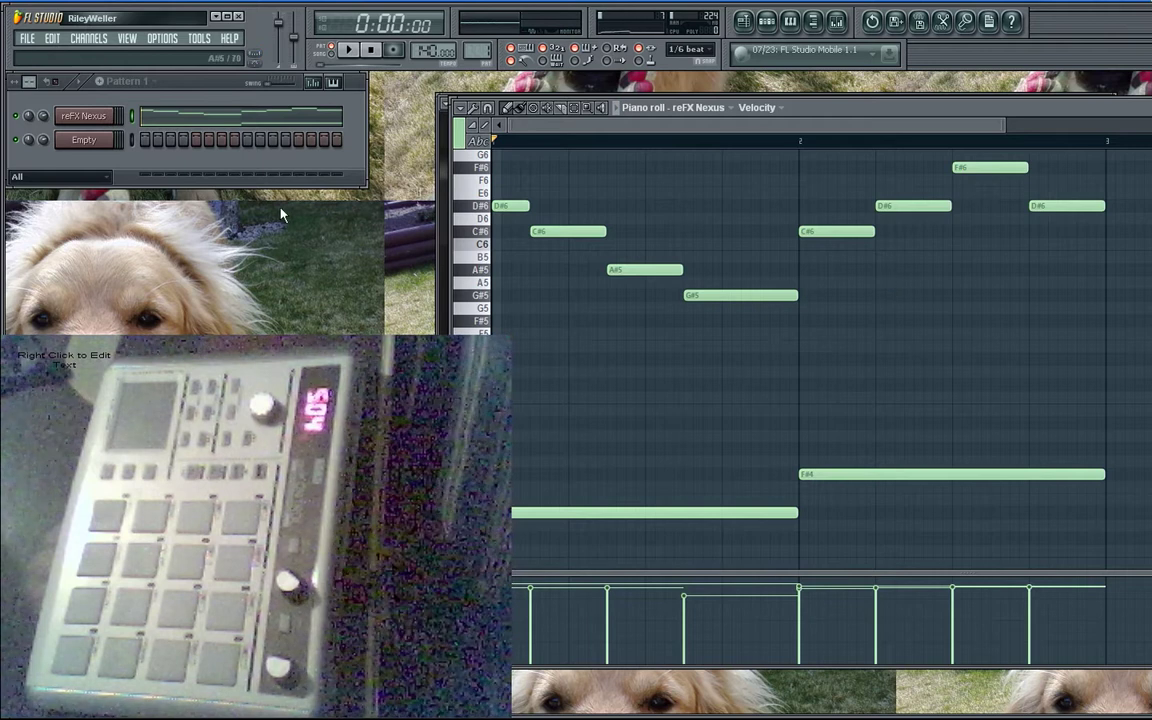
Open FPC on the Empty channel, reposition its window, and show the Browser
{"action": "left_click", "coordinate": [146, 146]}
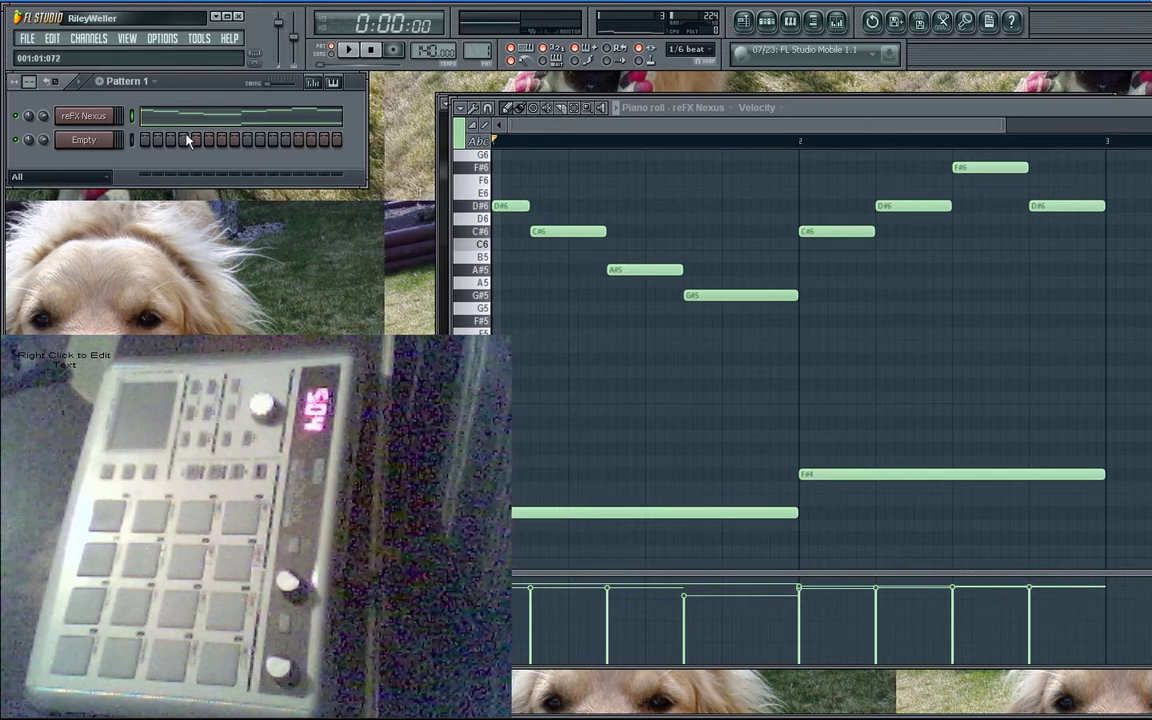
{"action": "left_click", "coordinate": [108, 143]}
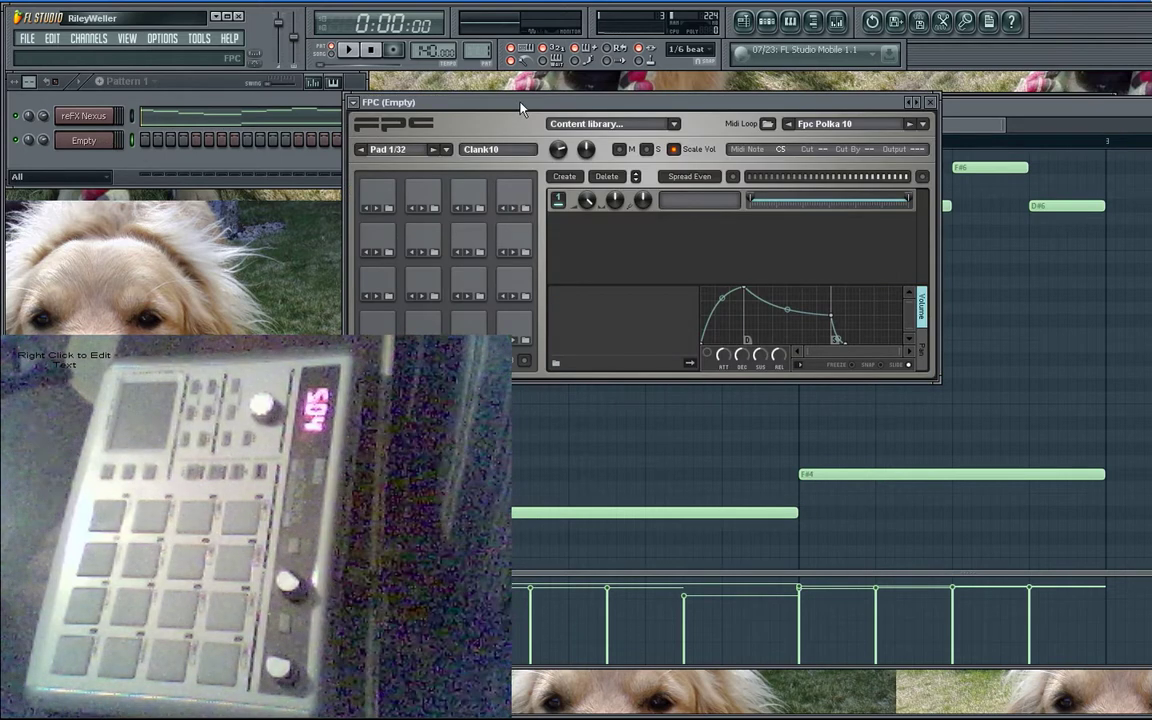
{"action": "left_click_drag", "start_coordinate": [520, 104], "coordinate": [611, 85]}
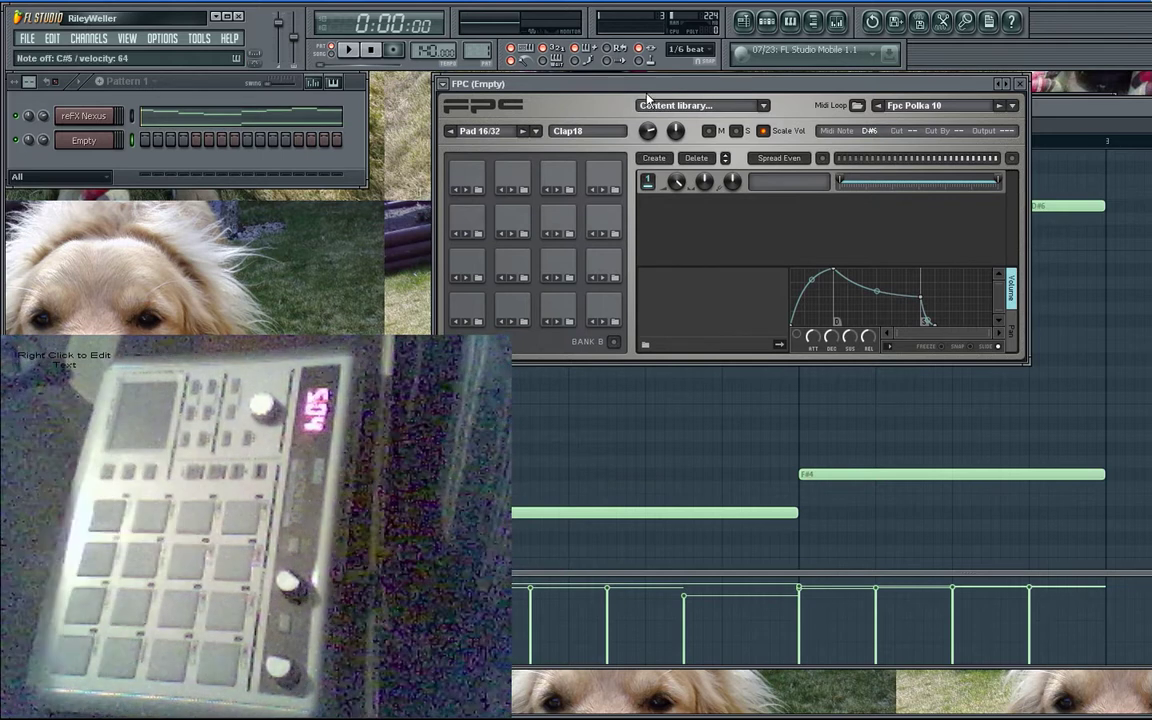
{"action": "left_click_drag", "start_coordinate": [633, 95], "coordinate": [581, 94]}
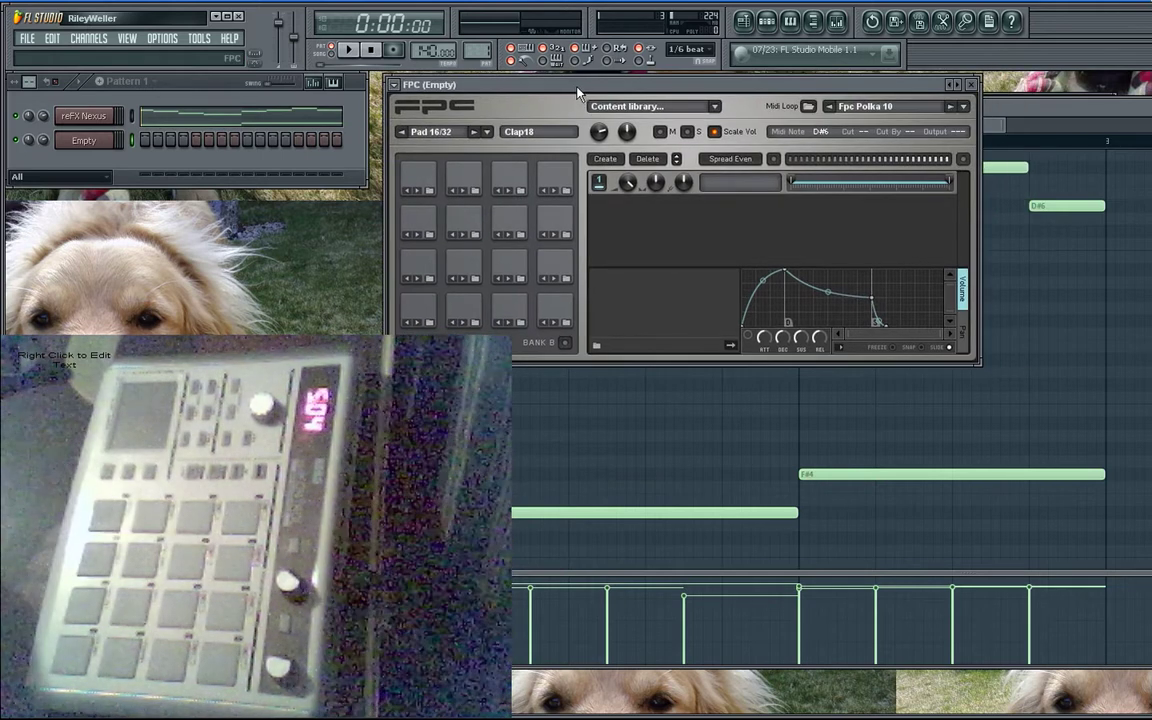
{"action": "key", "text": "alt+F8"}
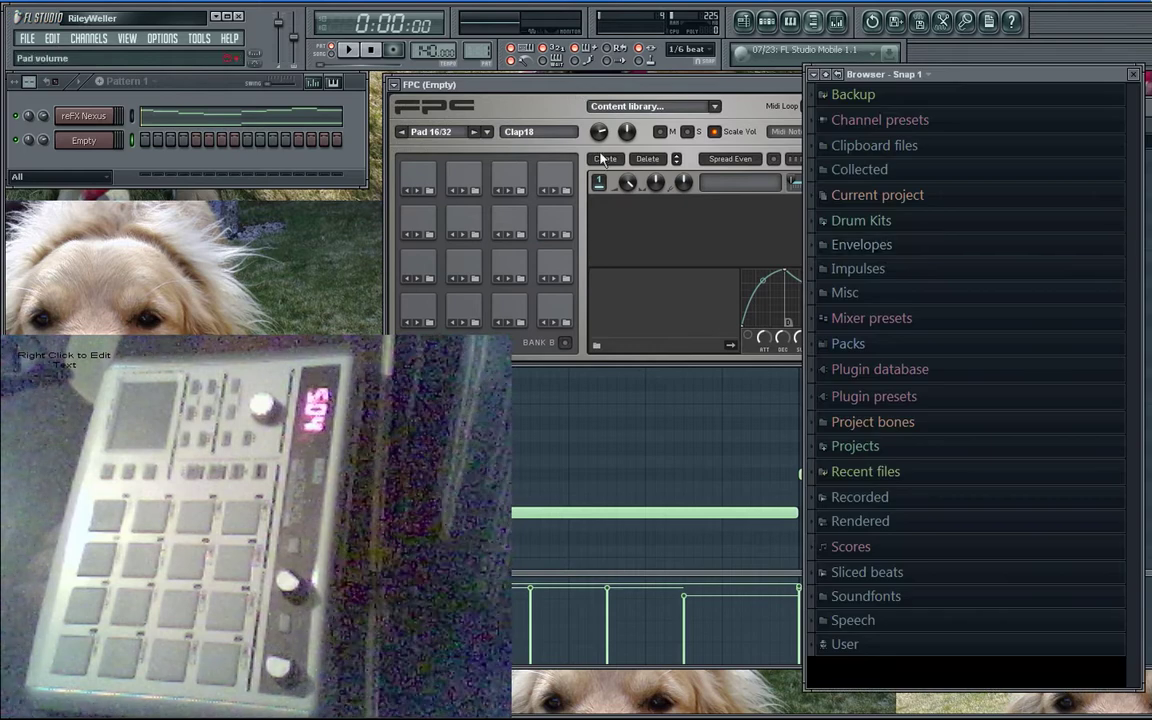
Load Electro House Kick 020 onto the bottom-left FPC pad and audition it
{"action": "left_click", "coordinate": [915, 224]}
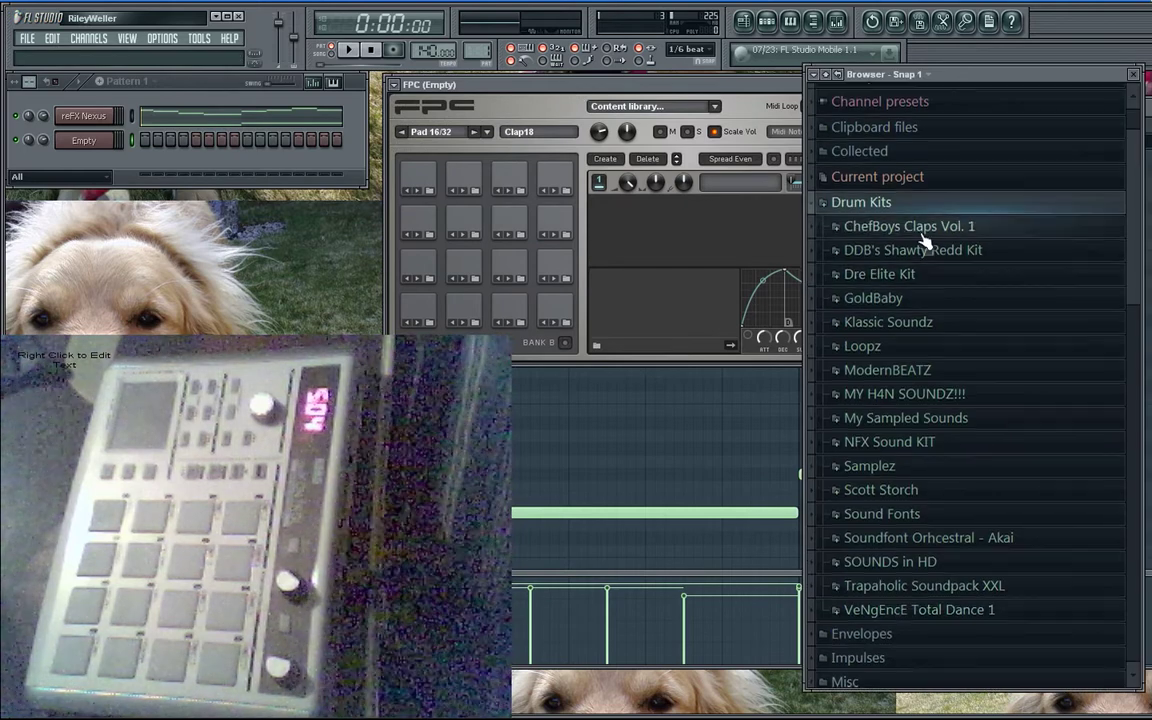
{"action": "left_click", "coordinate": [908, 605]}
{"action": "left_click", "coordinate": [905, 508]}
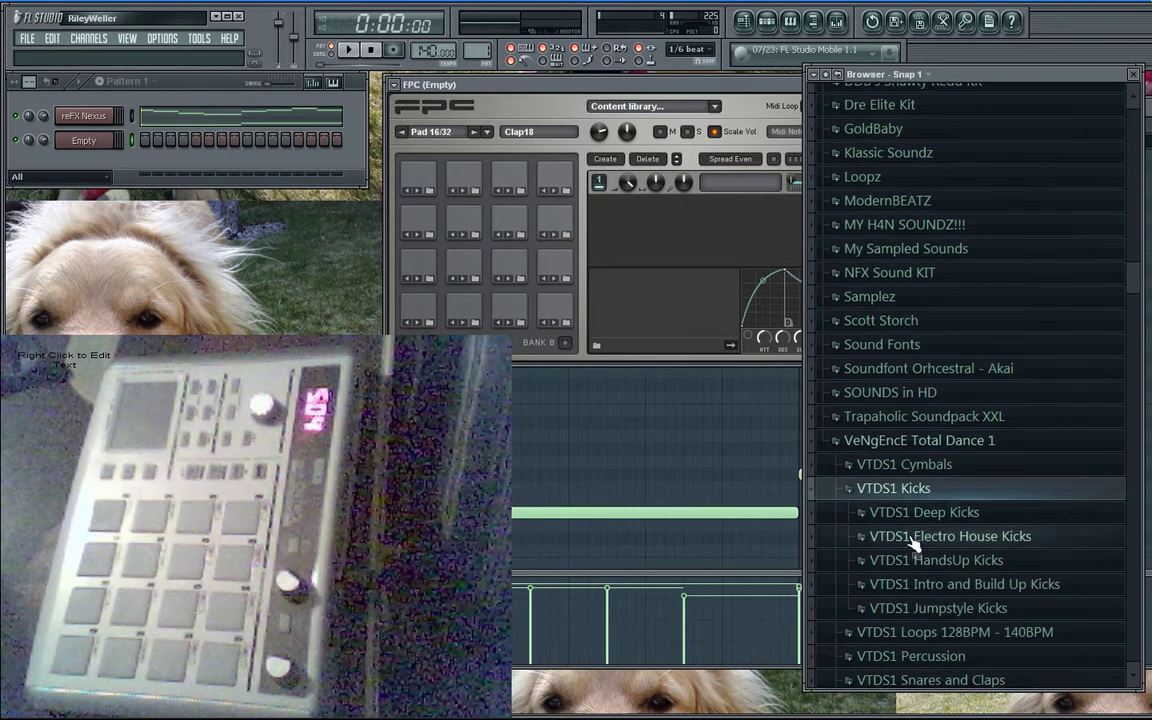
{"action": "left_click", "coordinate": [913, 540]}
{"action": "left_click", "coordinate": [941, 543]}
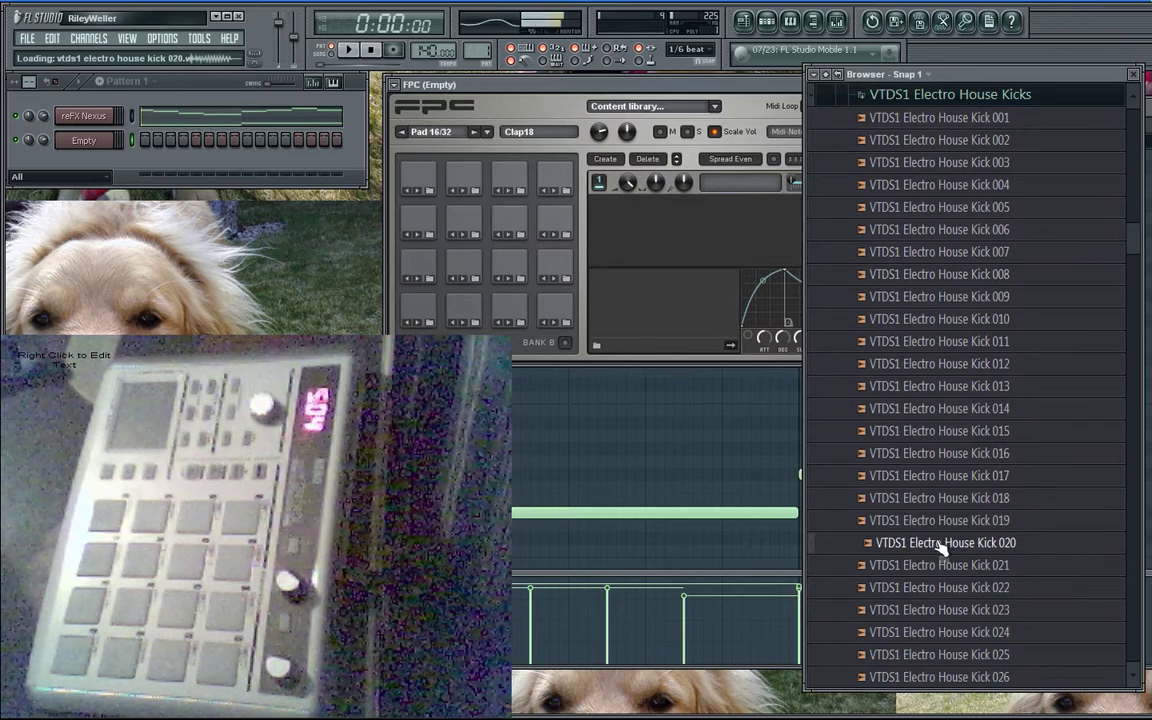
{"action": "left_click_drag", "start_coordinate": [941, 543], "coordinate": [432, 316]}
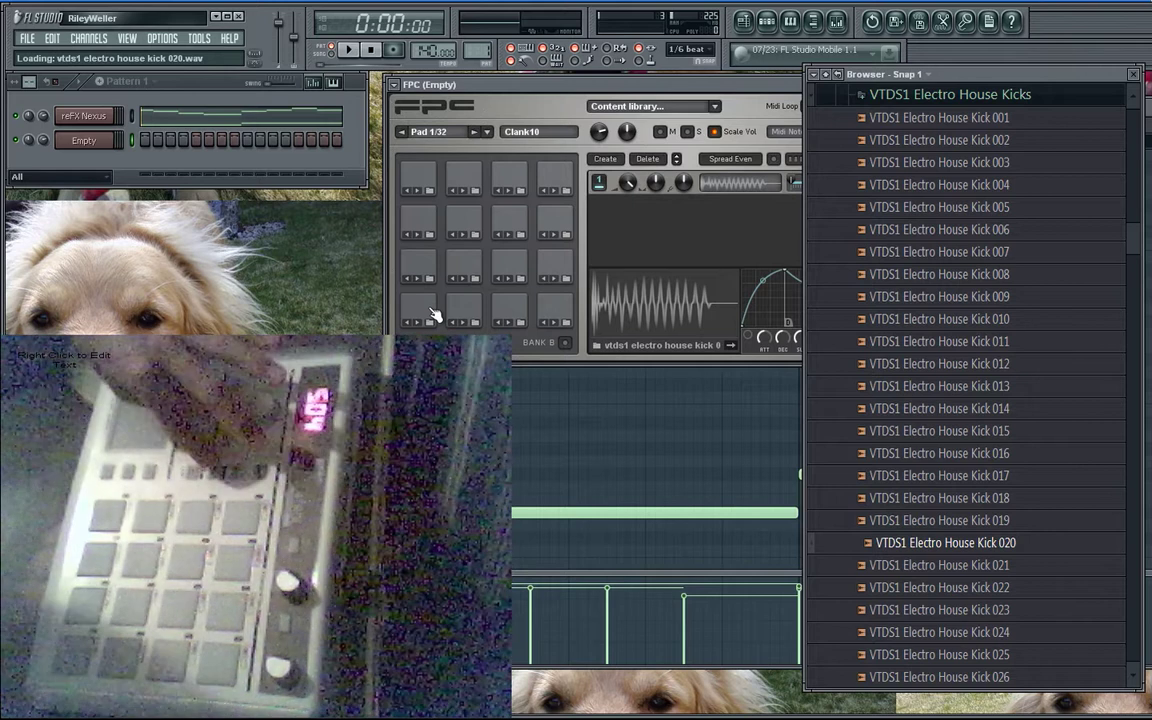
{"action": "left_click", "coordinate": [433, 315]}
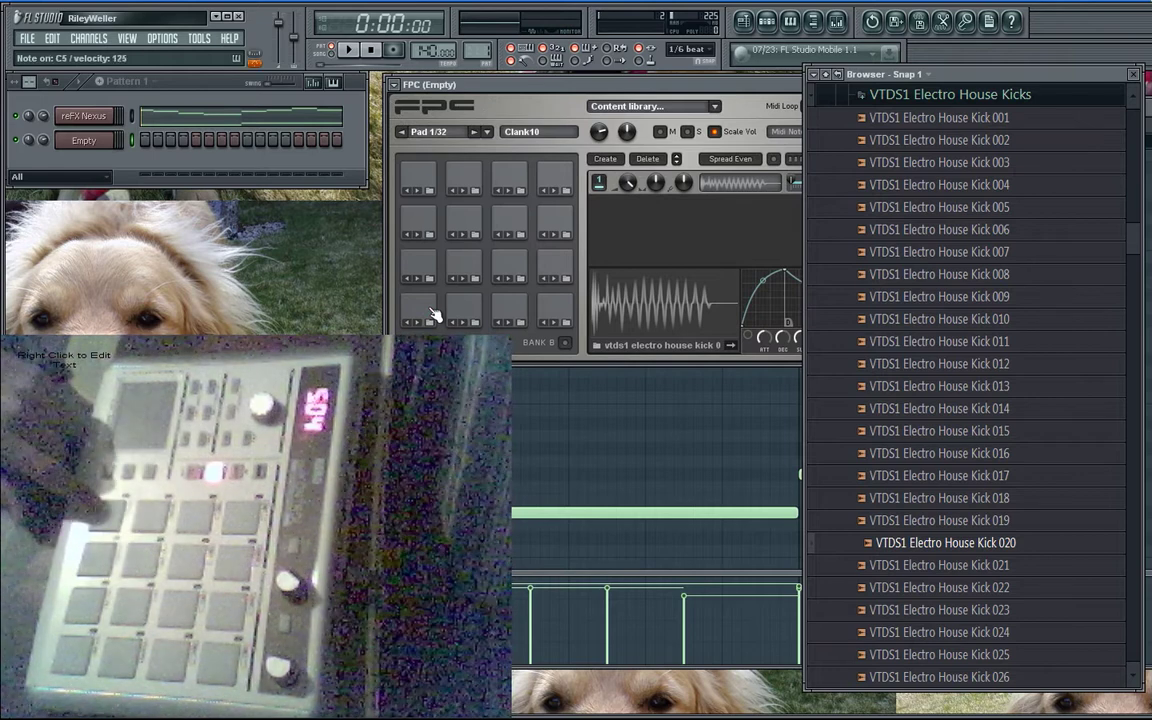
{"action": "left_click", "coordinate": [433, 315]}
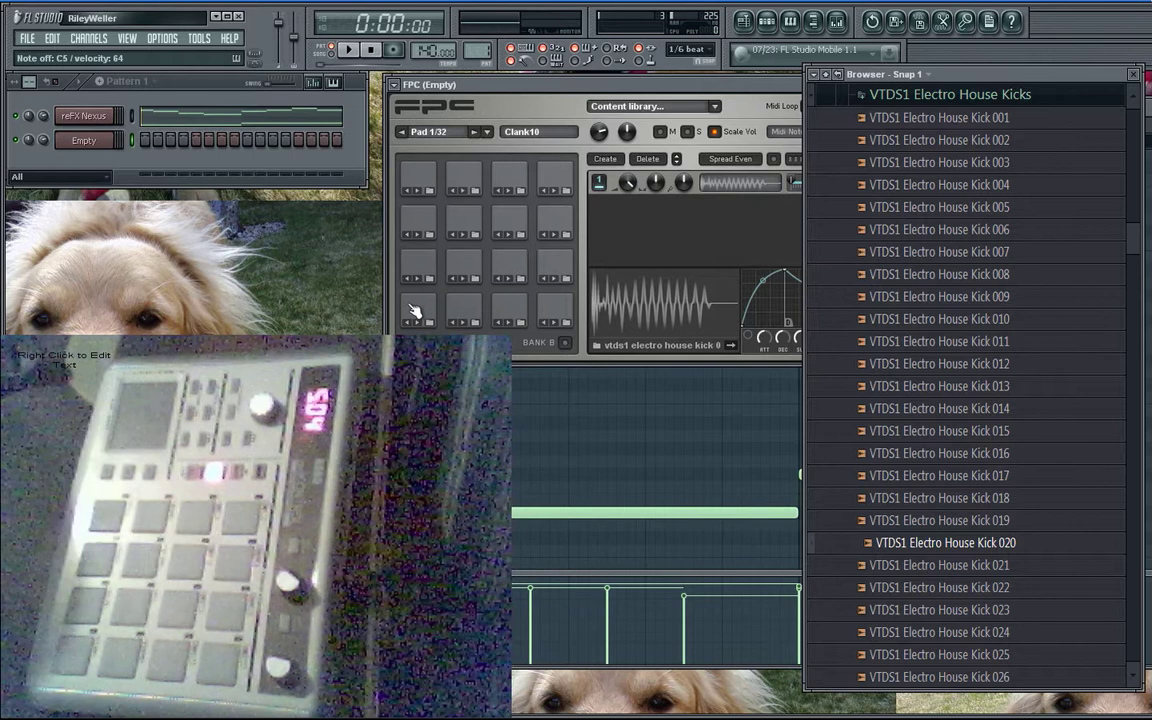
Load P.P.P Clap 3 from ChefBoys Claps Vol. 1 onto pad 8
{"action": "left_click", "coordinate": [1025, 97]}
{"action": "scroll", "coordinate": [958, 332], "scroll_direction": "up", "scroll_amount": 5}
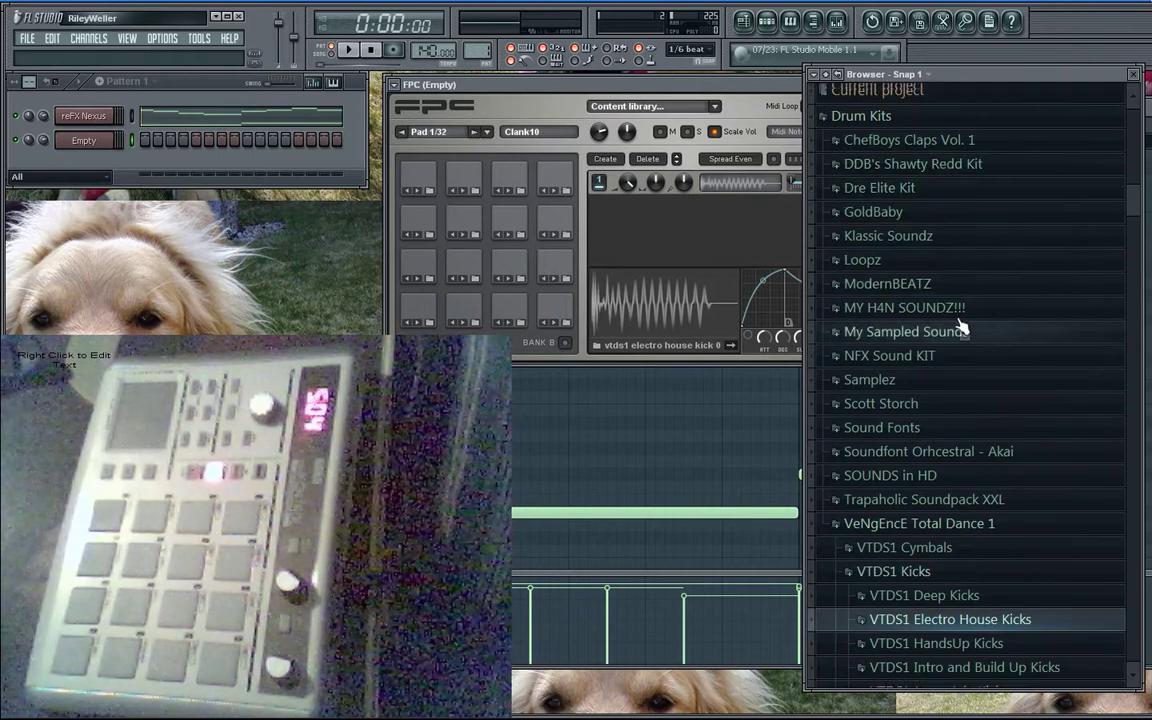
{"action": "left_click", "coordinate": [946, 152]}
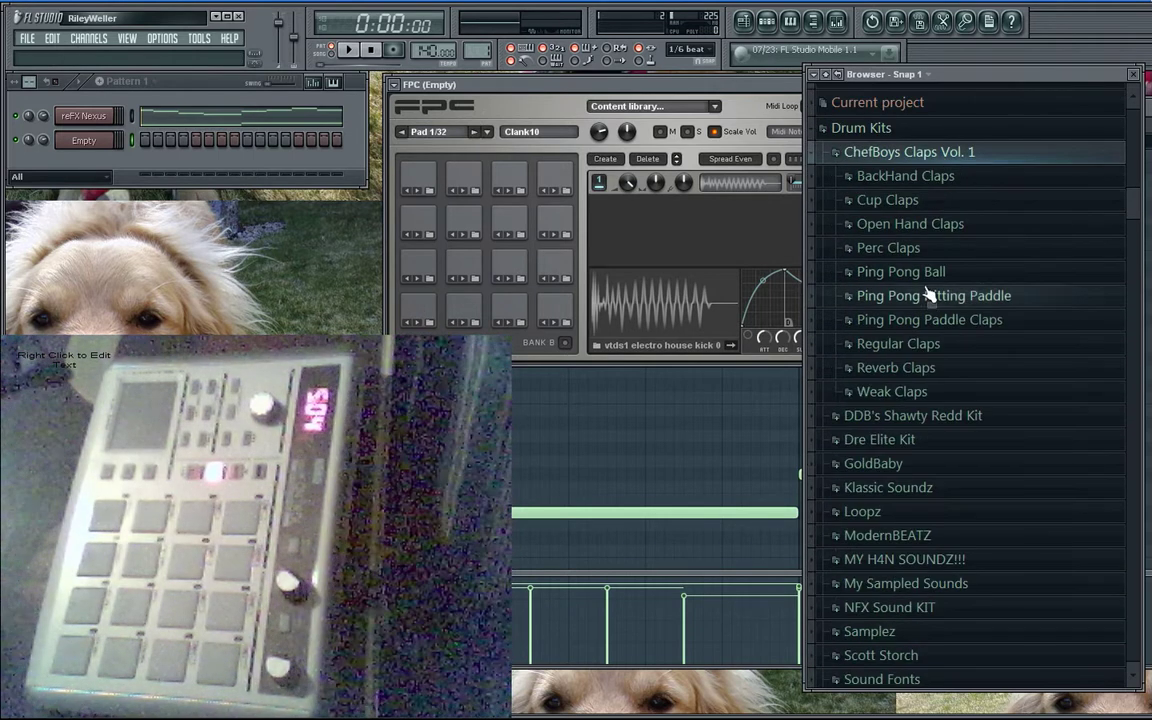
{"action": "left_click", "coordinate": [929, 320]}
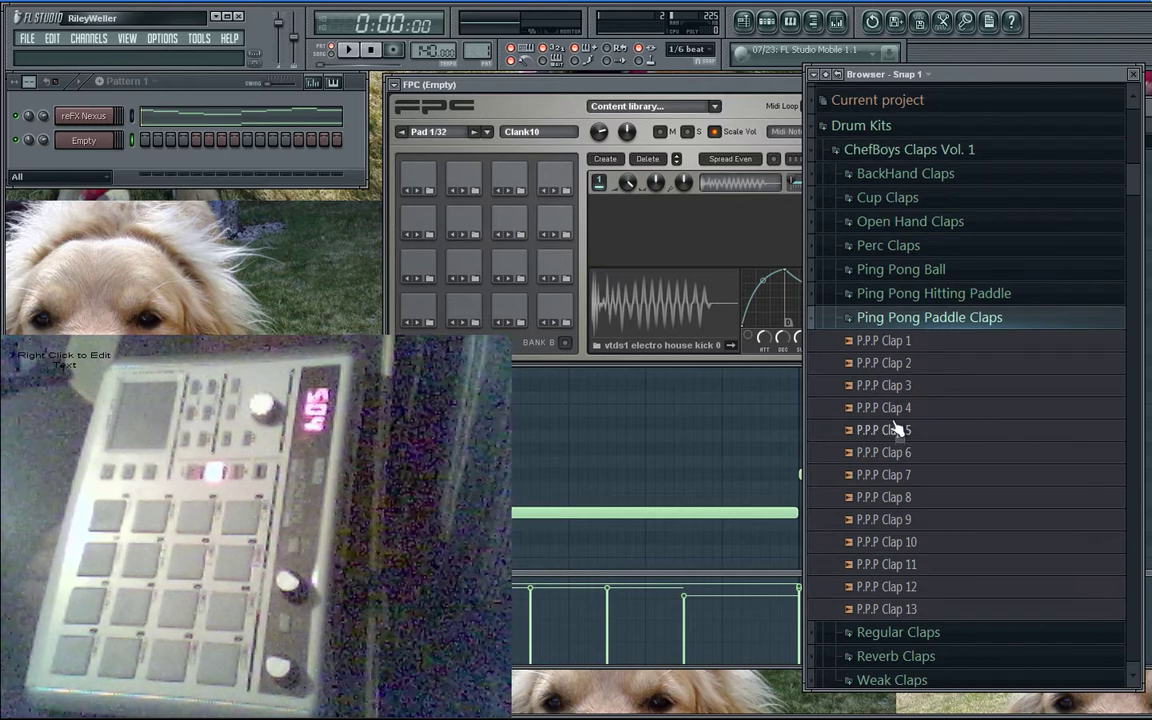
{"action": "left_click", "coordinate": [913, 387]}
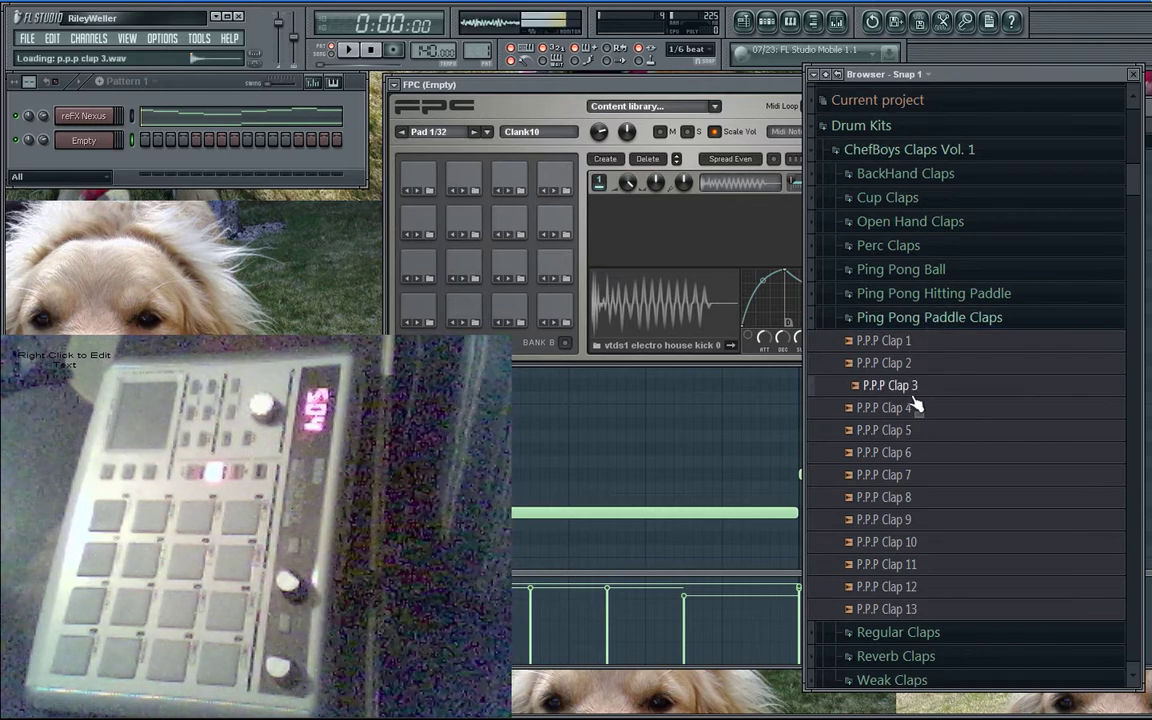
{"action": "left_click_drag", "start_coordinate": [905, 388], "coordinate": [565, 262]}
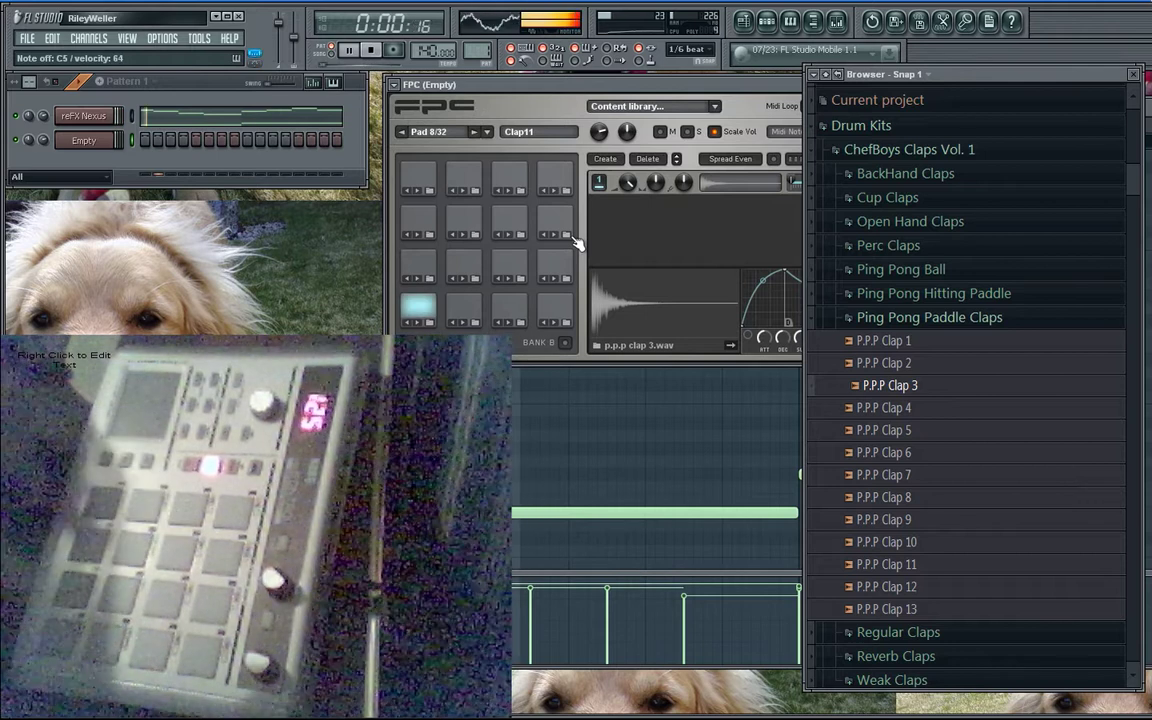
Audition the pattern, then record a live kick and clap performance into FPC
{"action": "key", "text": "space"}
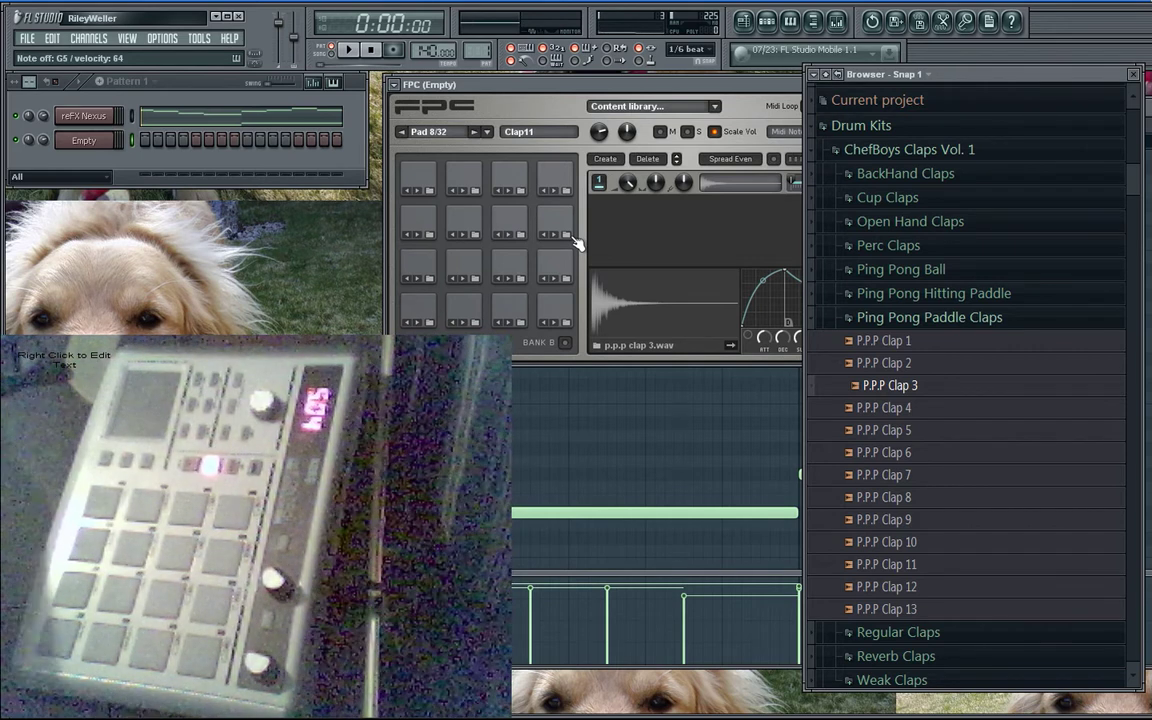
{"action": "key", "text": "space"}
{"action": "key", "text": "space"}
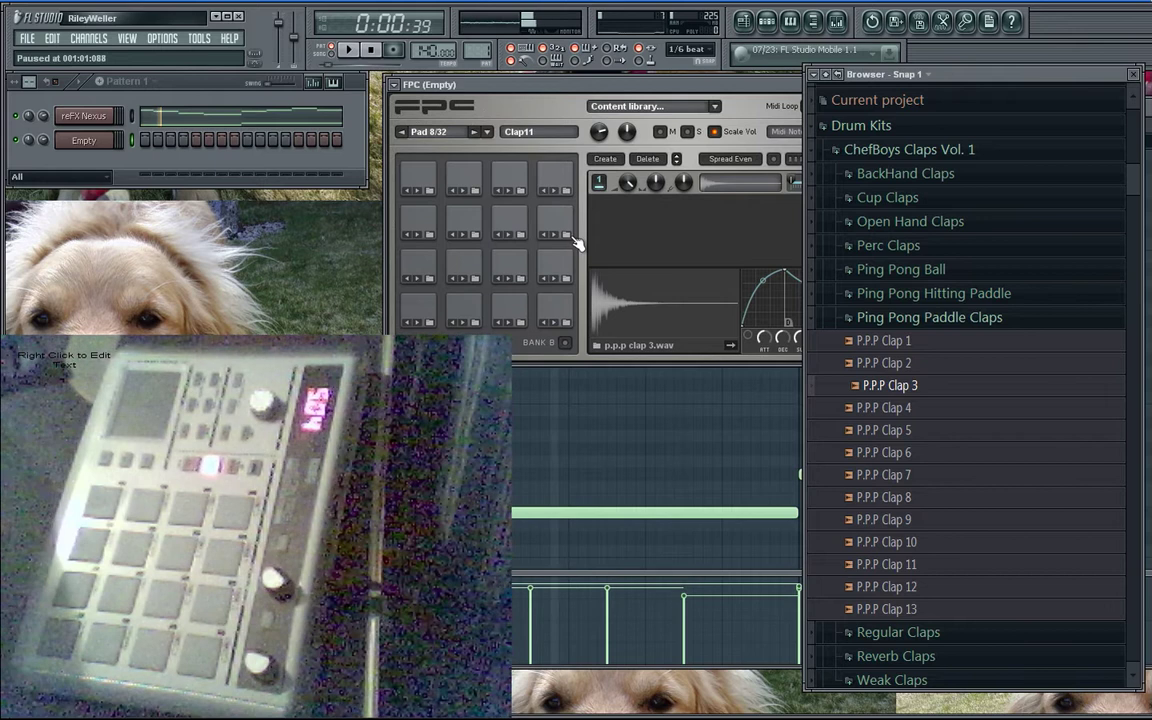
{"action": "key", "text": "space"}
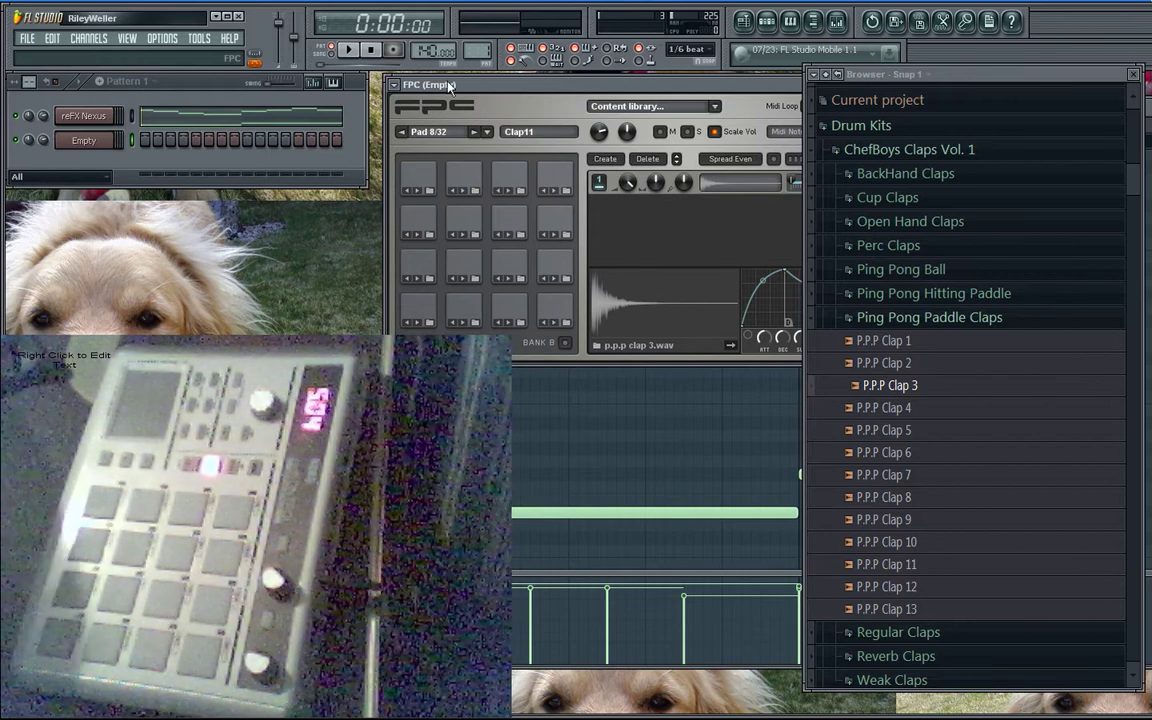
{"action": "key", "text": "r"}
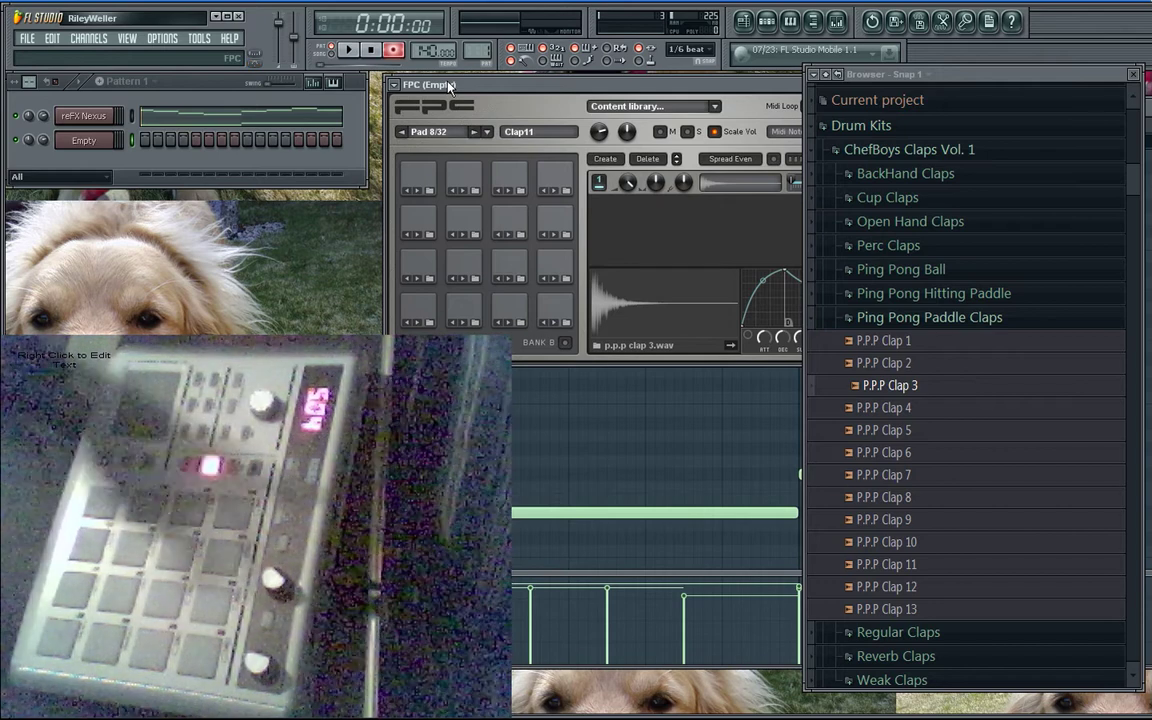
{"action": "key", "text": "space"}
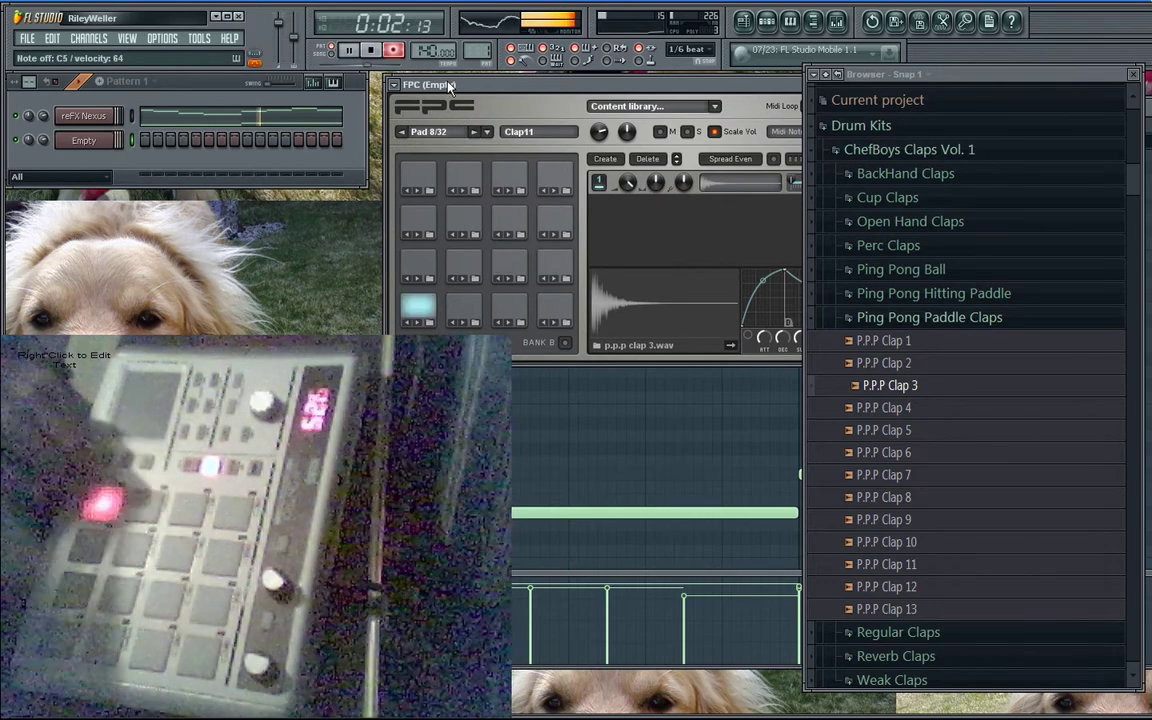
{"action": "key", "text": "space"}
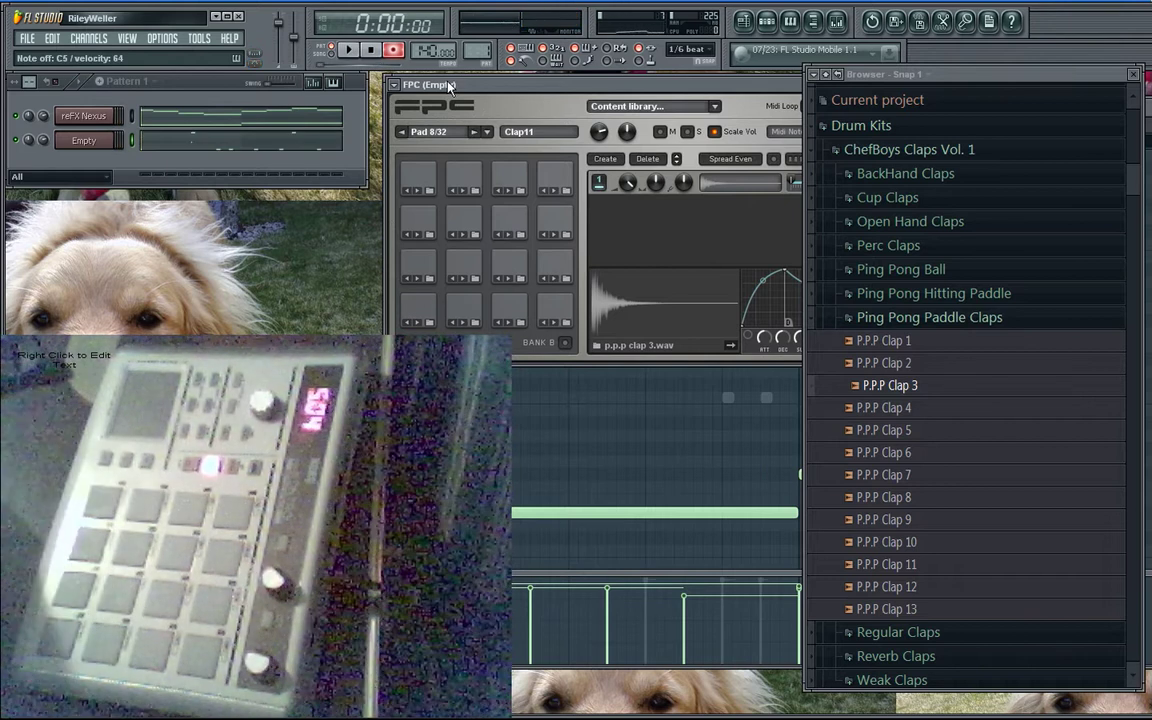
Disarm recording, play back the drum notes in FPC's piano roll, then reopen Nexus
{"action": "key", "text": "r"}
{"action": "key", "text": "F7"}
{"action": "key", "text": "F7"}
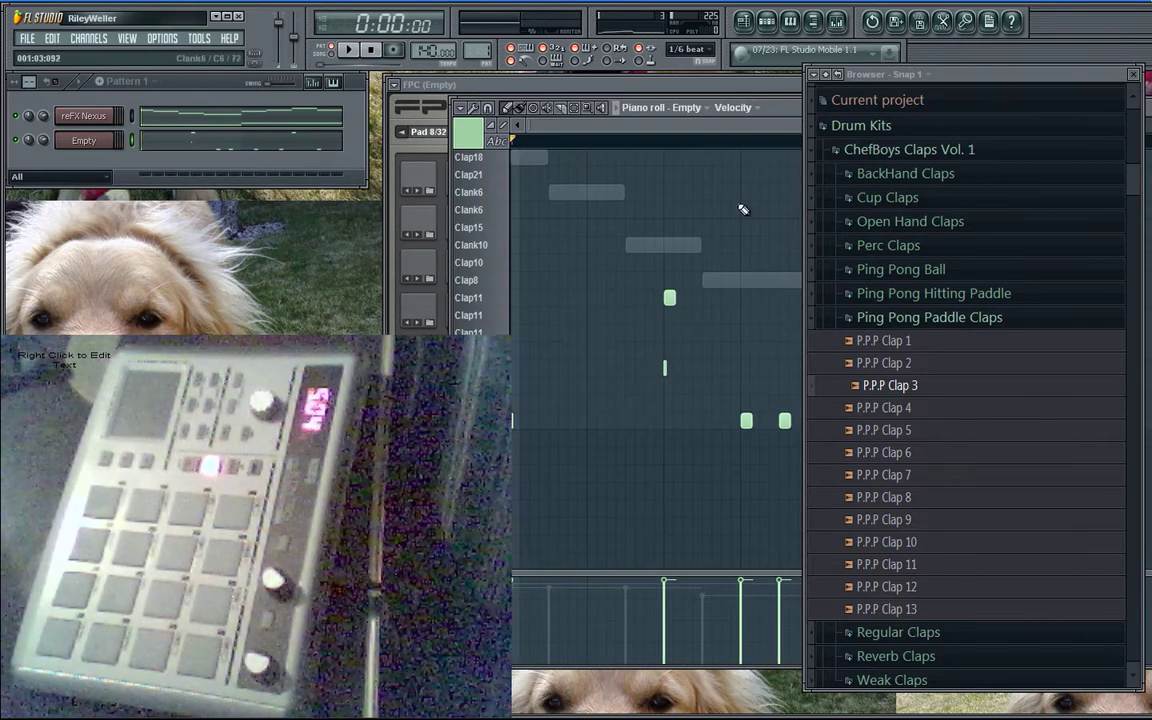
{"action": "left_click", "coordinate": [1130, 76]}
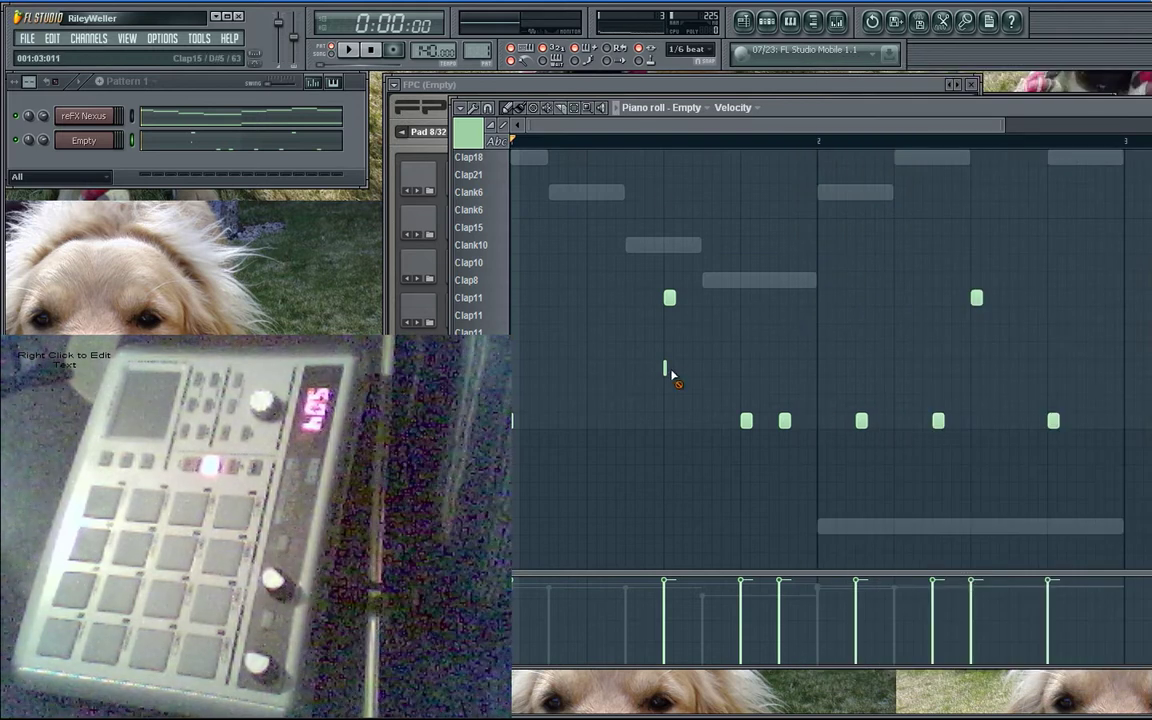
{"action": "left_click_drag", "start_coordinate": [670, 100], "coordinate": [811, 110]}
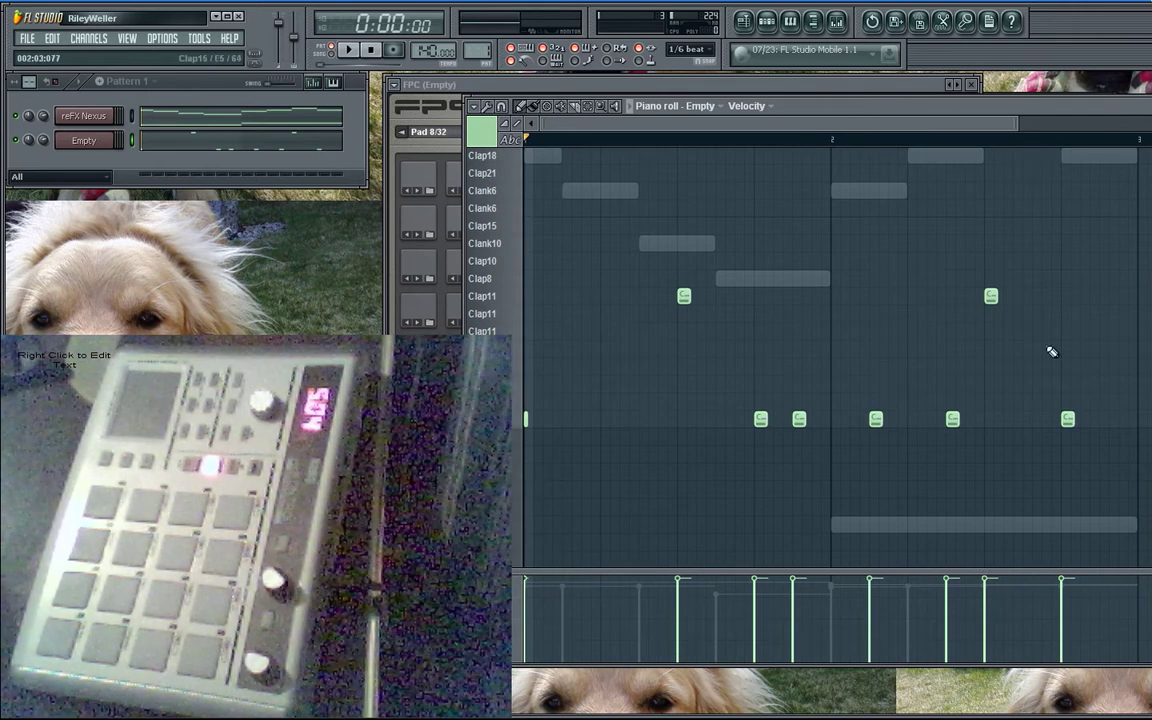
{"action": "key", "text": "space"}
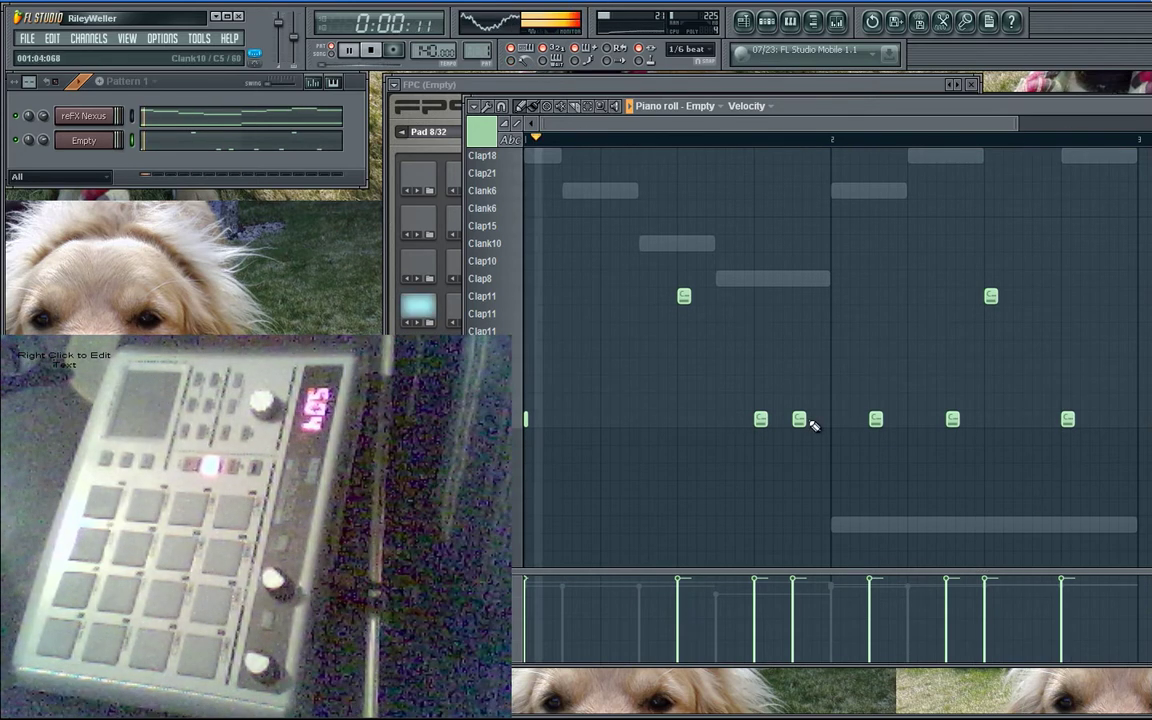
{"action": "key", "text": "space"}
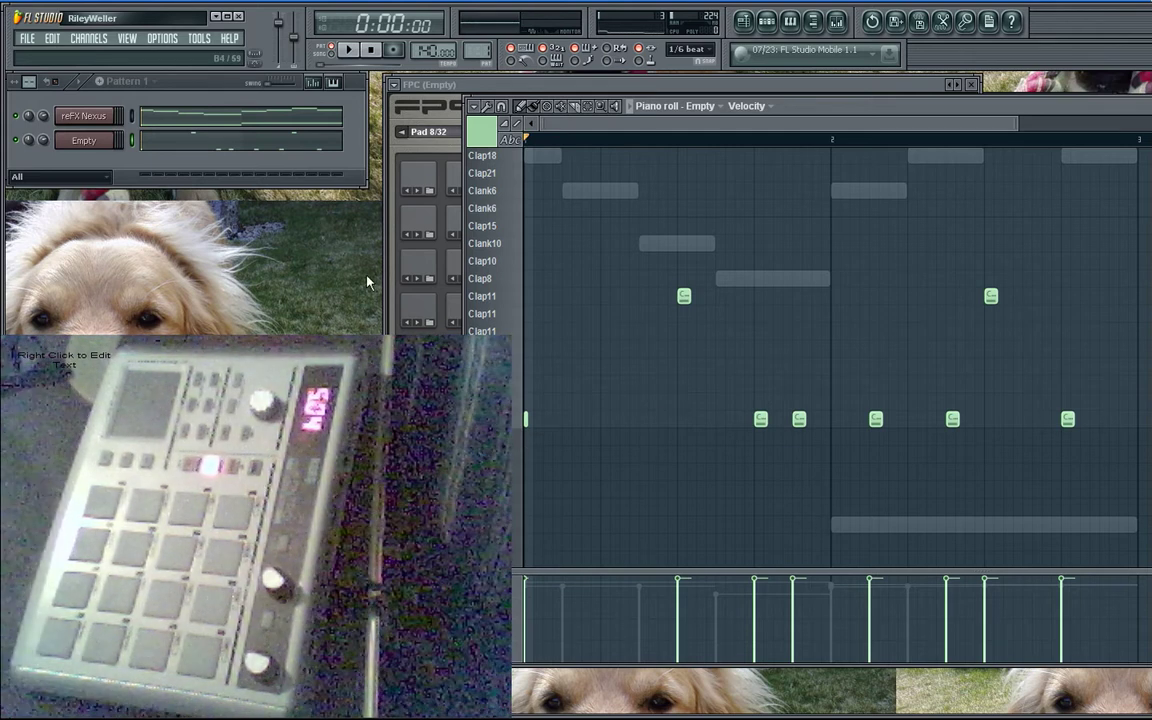
{"action": "left_click", "coordinate": [100, 116]}
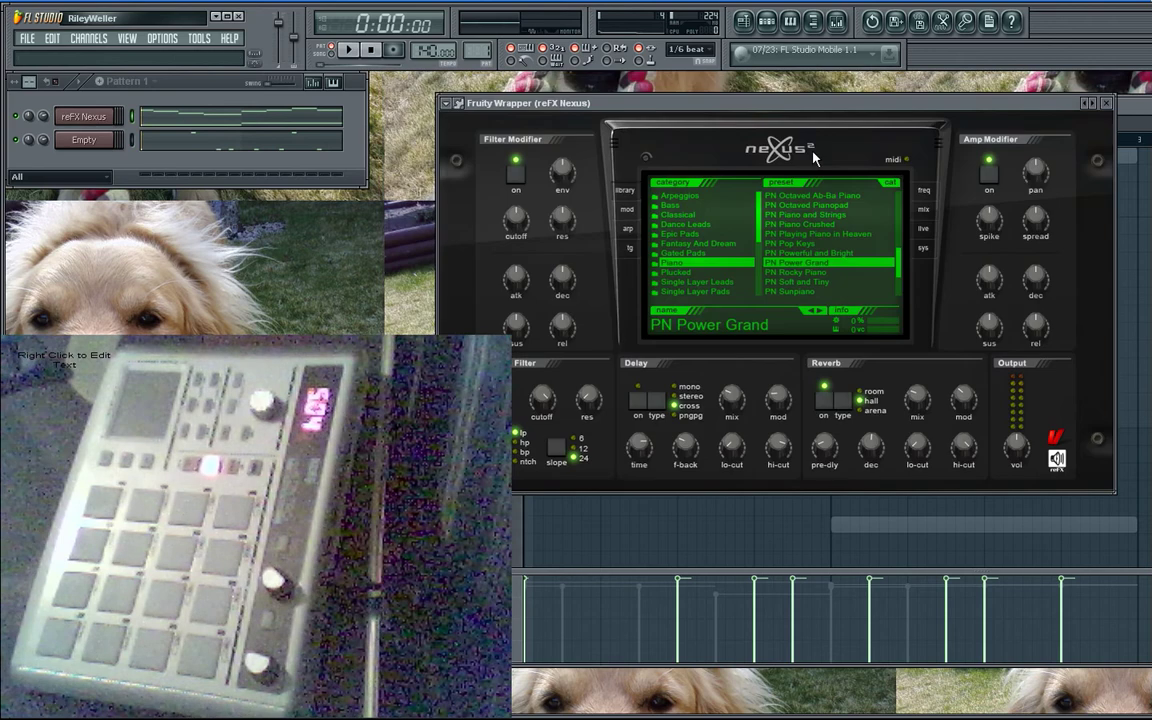
Show FPC with the Browser at Ping Pong Paddle Claps, dragging P.P.P Clap 6 to a pad
{"action": "left_click", "coordinate": [240, 116]}
{"action": "left_click", "coordinate": [100, 140]}
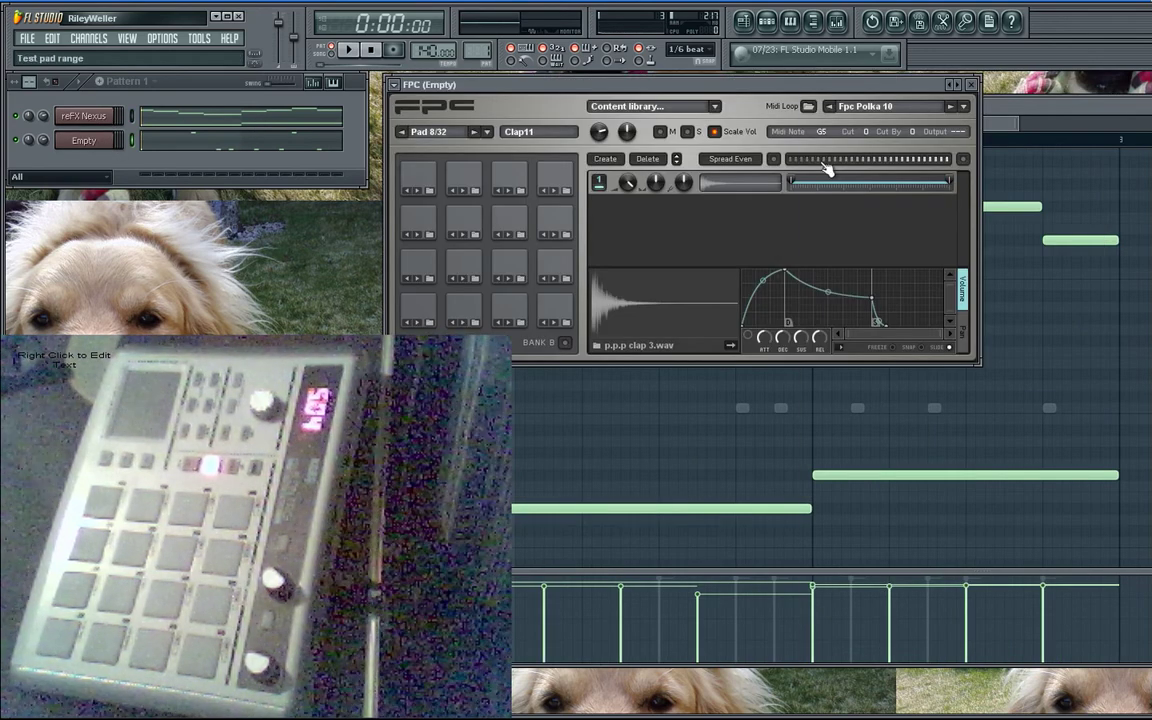
{"action": "key", "text": "F8"}
{"action": "left_click_drag", "start_coordinate": [941, 476], "coordinate": [520, 345]}
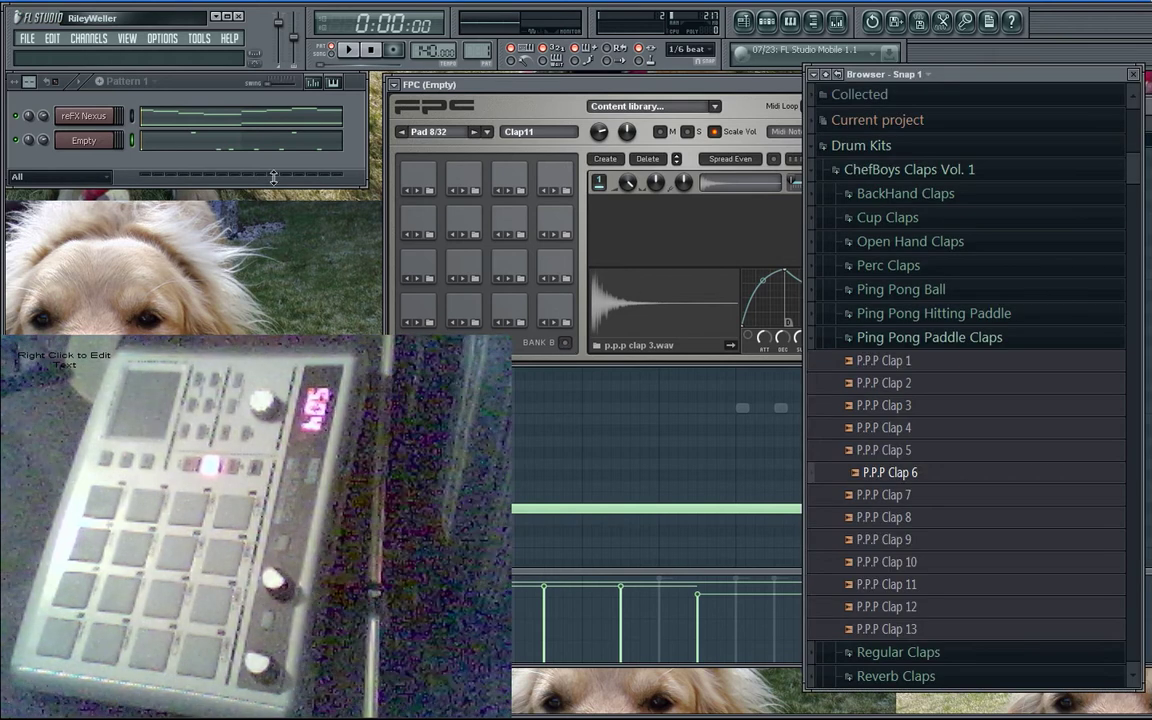